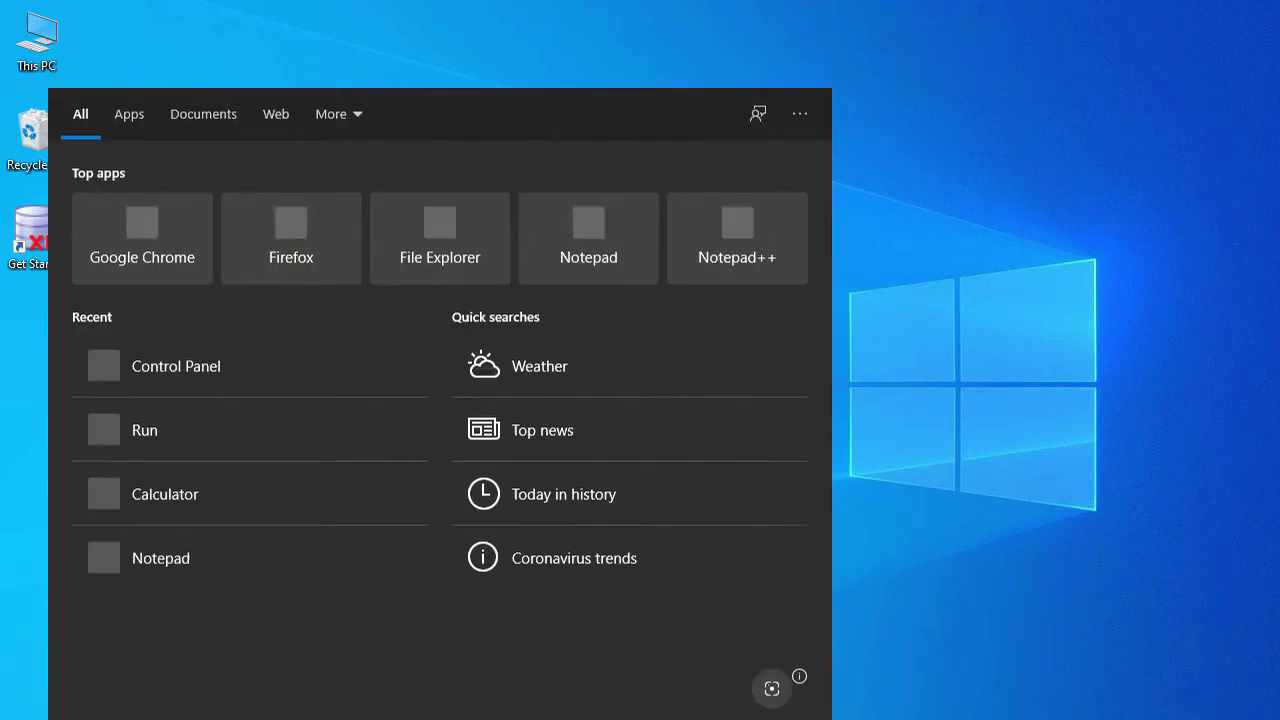
- Find Oracle Database 11g Express Edition among the installed programs in Control Panel's Programs and Features, and minimize the window
text(con)
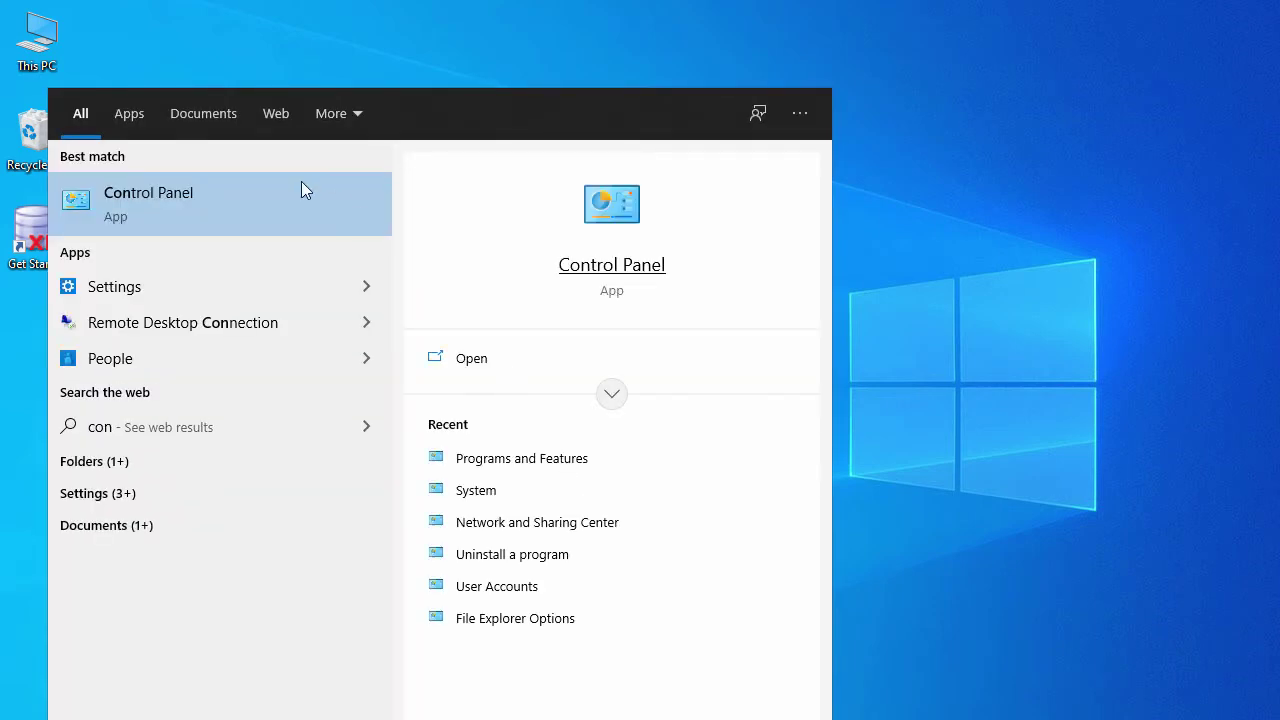
click(275, 207)
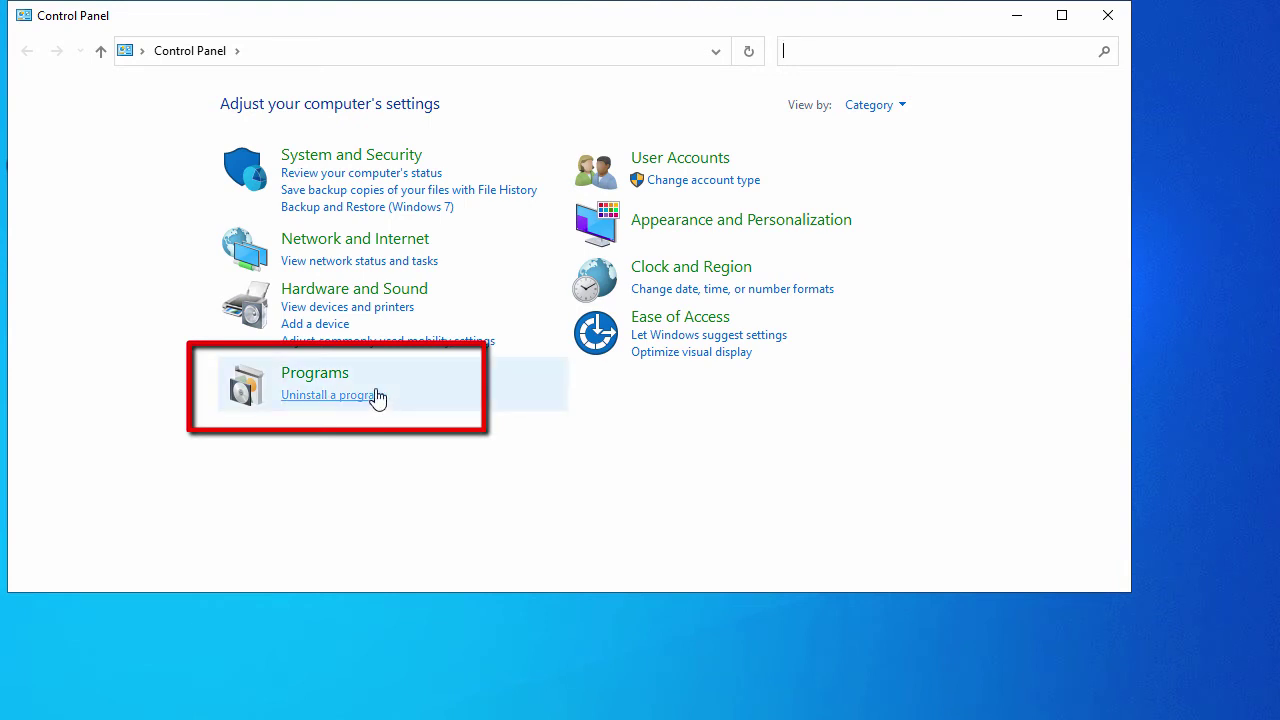
click(330, 376)
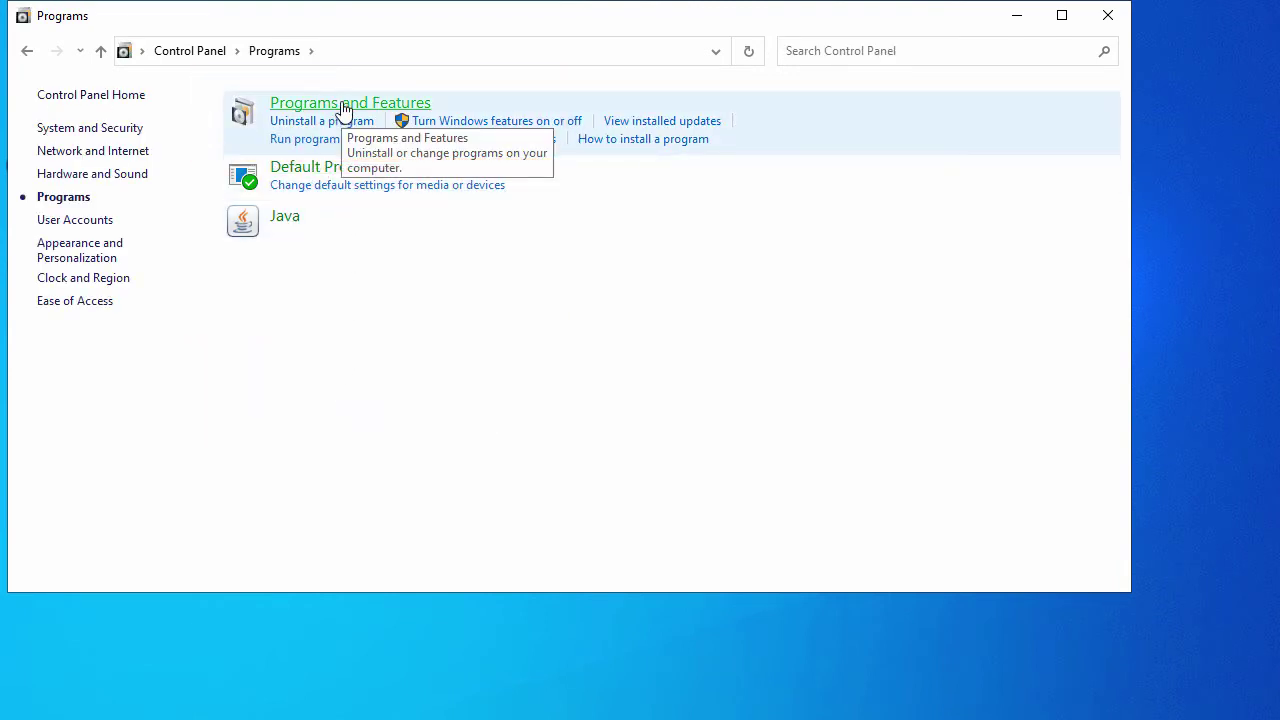
click(343, 108)
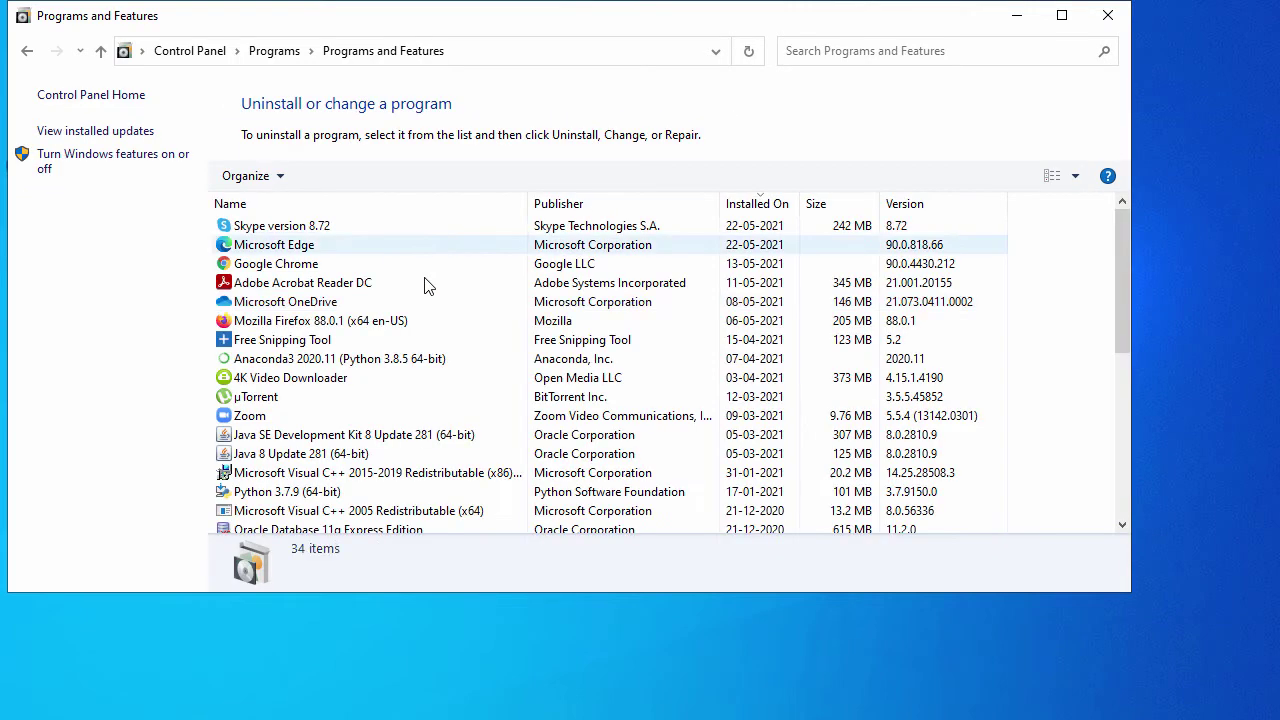
scroll(435, 323, down, 3)
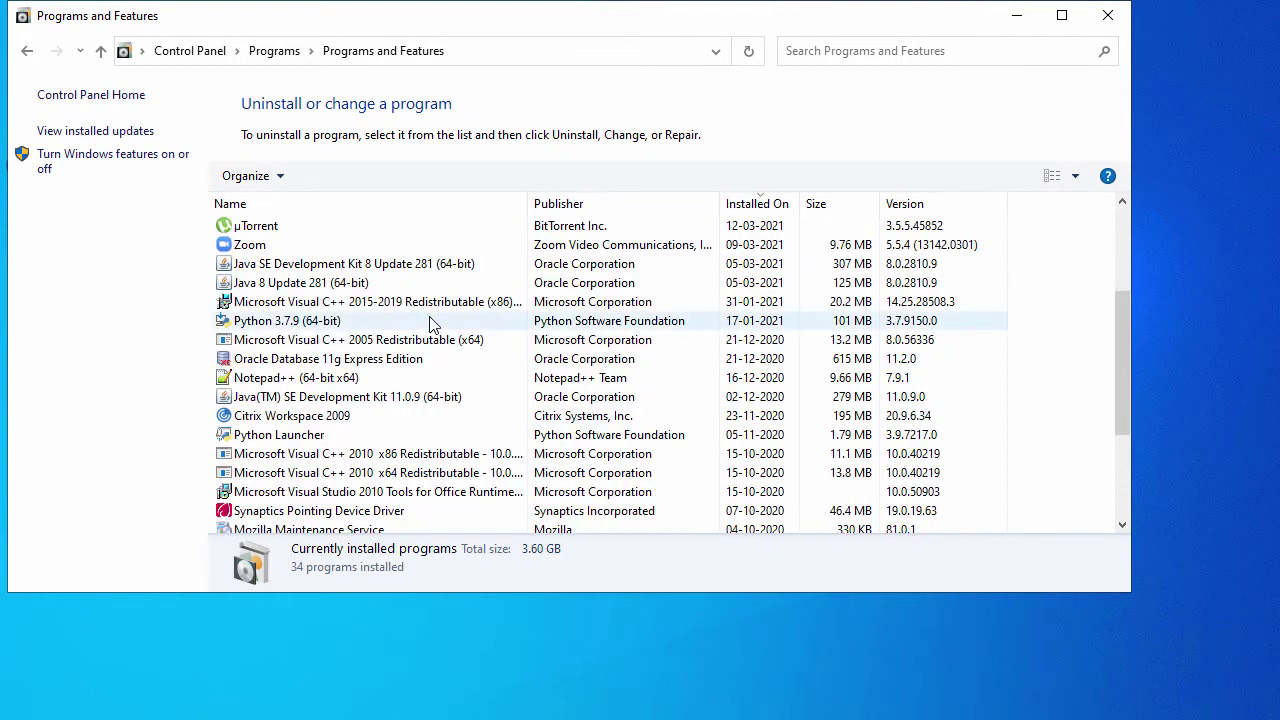
click(405, 360)
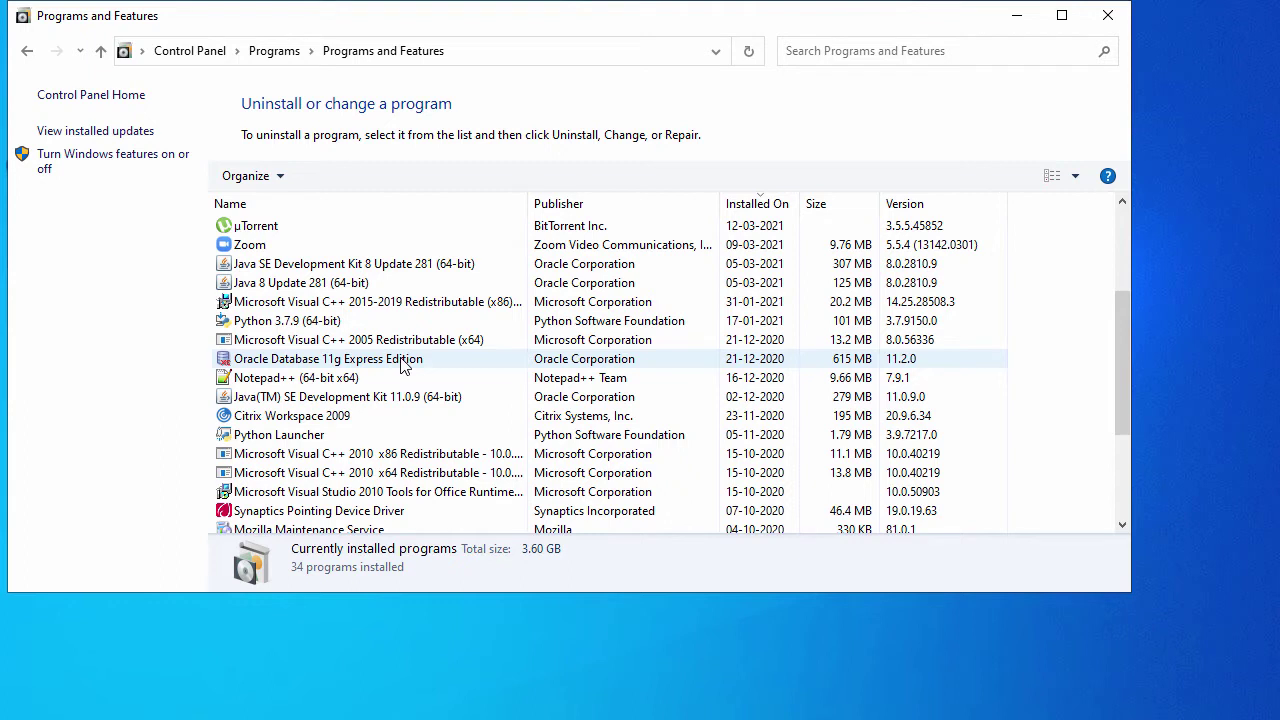
click(1016, 16)
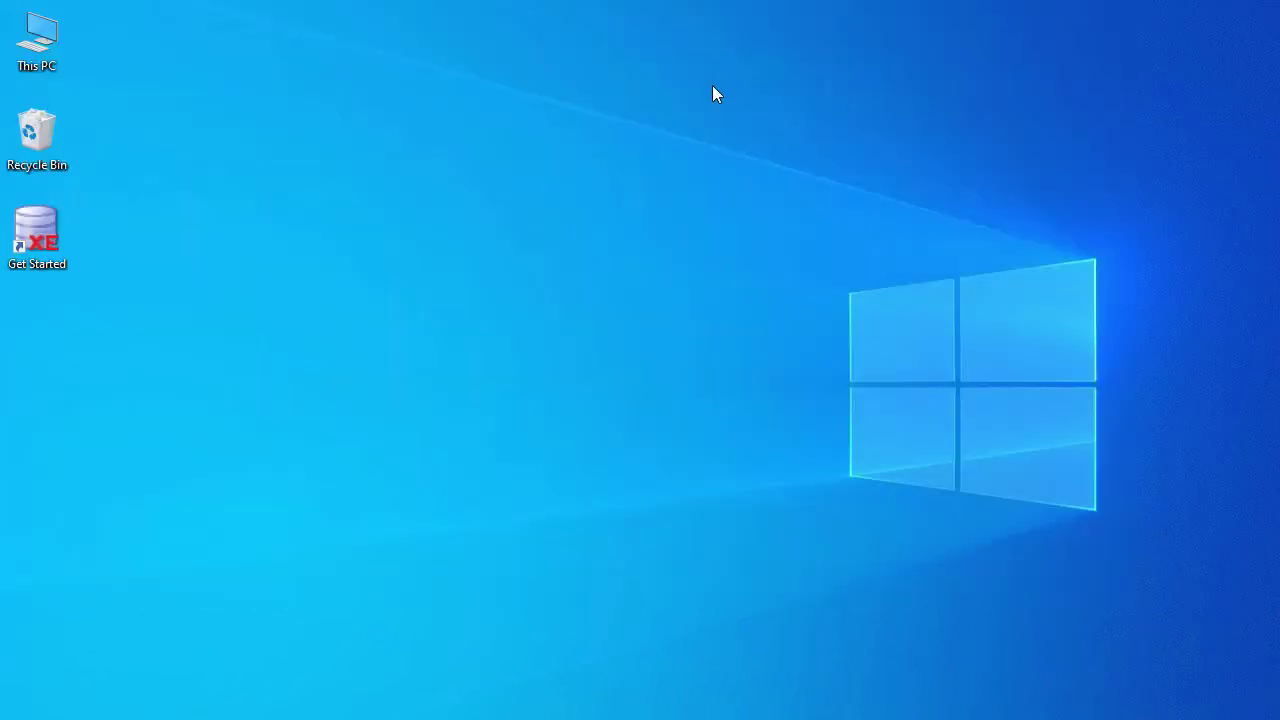
- Open the Environment Variables settings from the advanced system properties of This PC
right_click(26, 46)
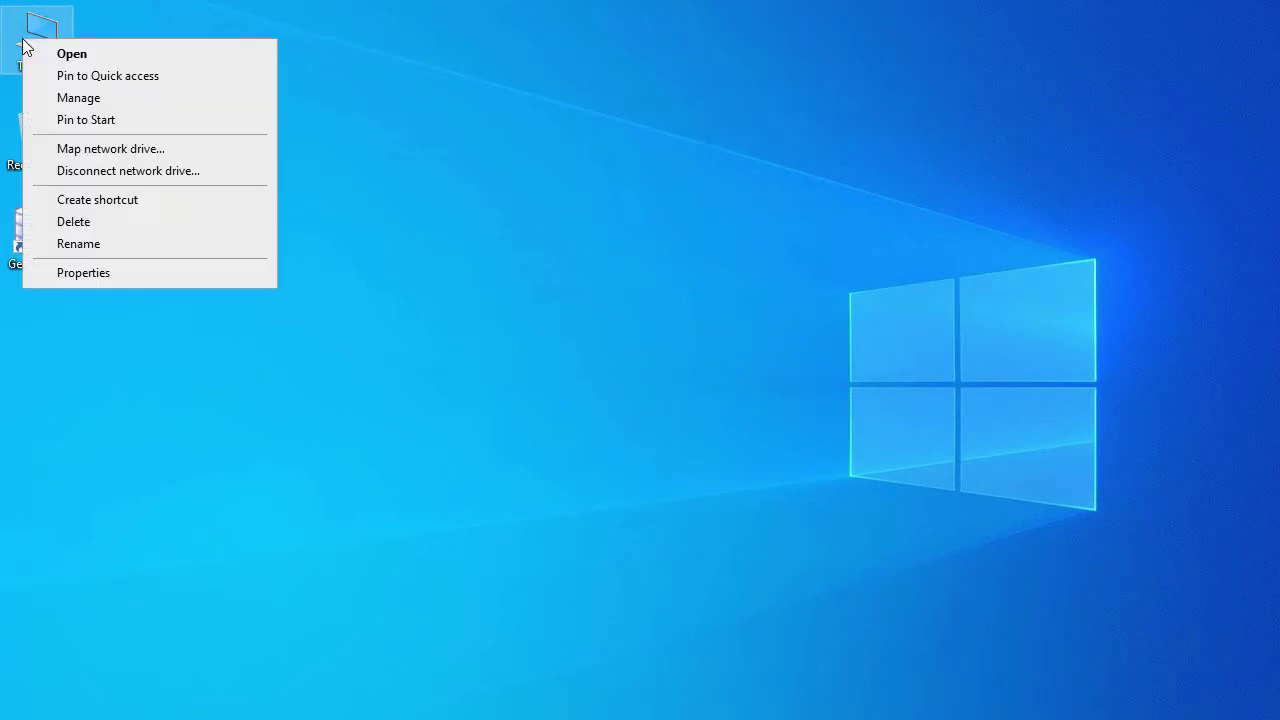
click(150, 273)
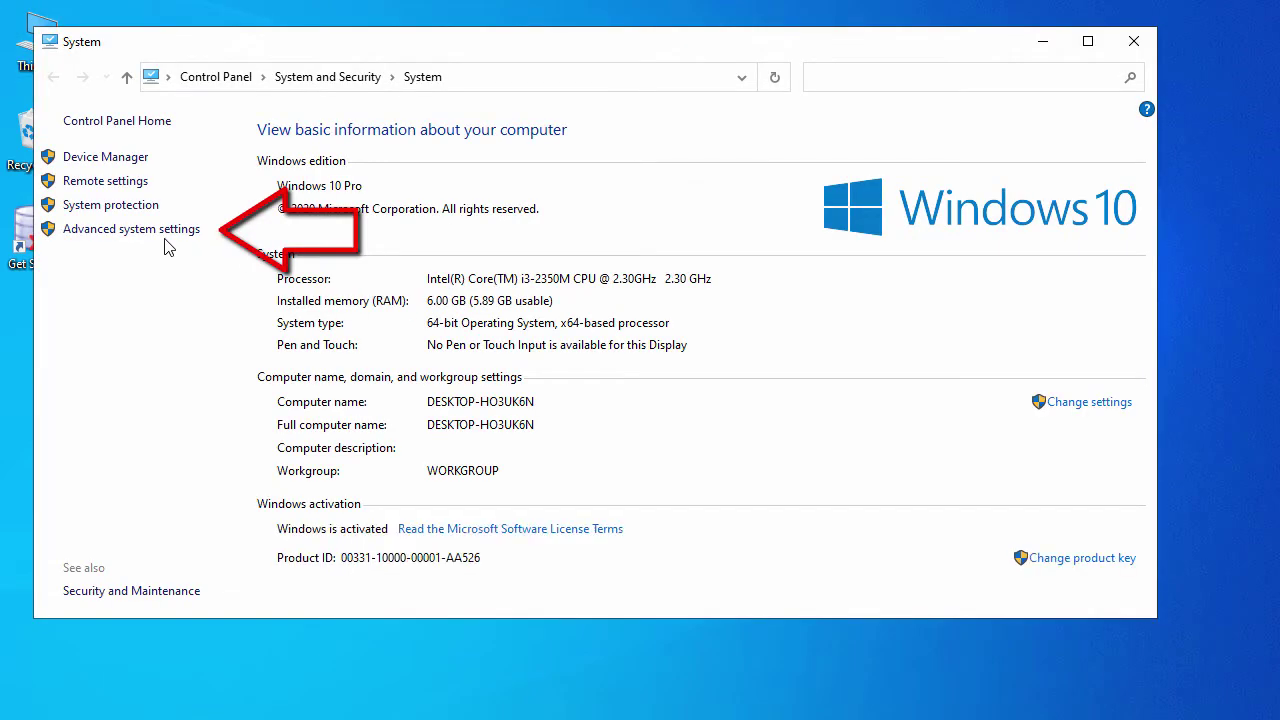
click(158, 240)
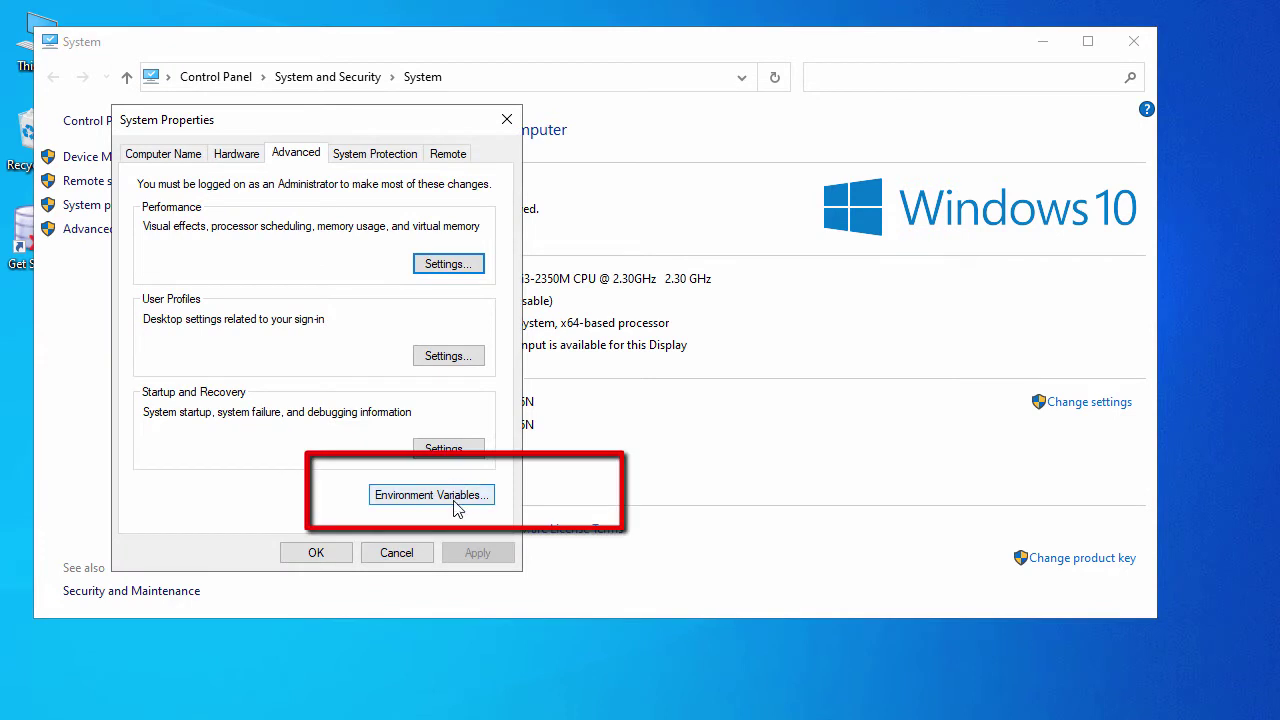
click(455, 507)
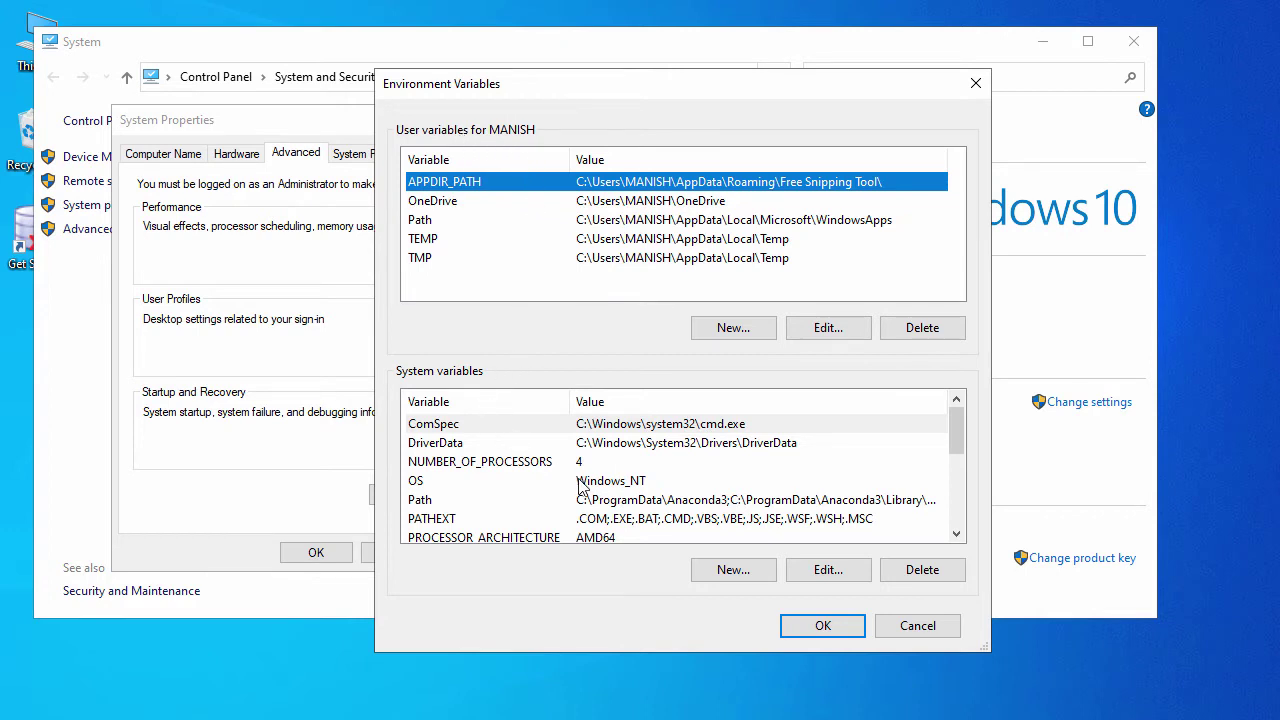
- Inspect the C:\oraclexe\app\oracle\product\11.2.0\server\bin entry in the system Path variable, and leave all system settings without saving
click(503, 508)
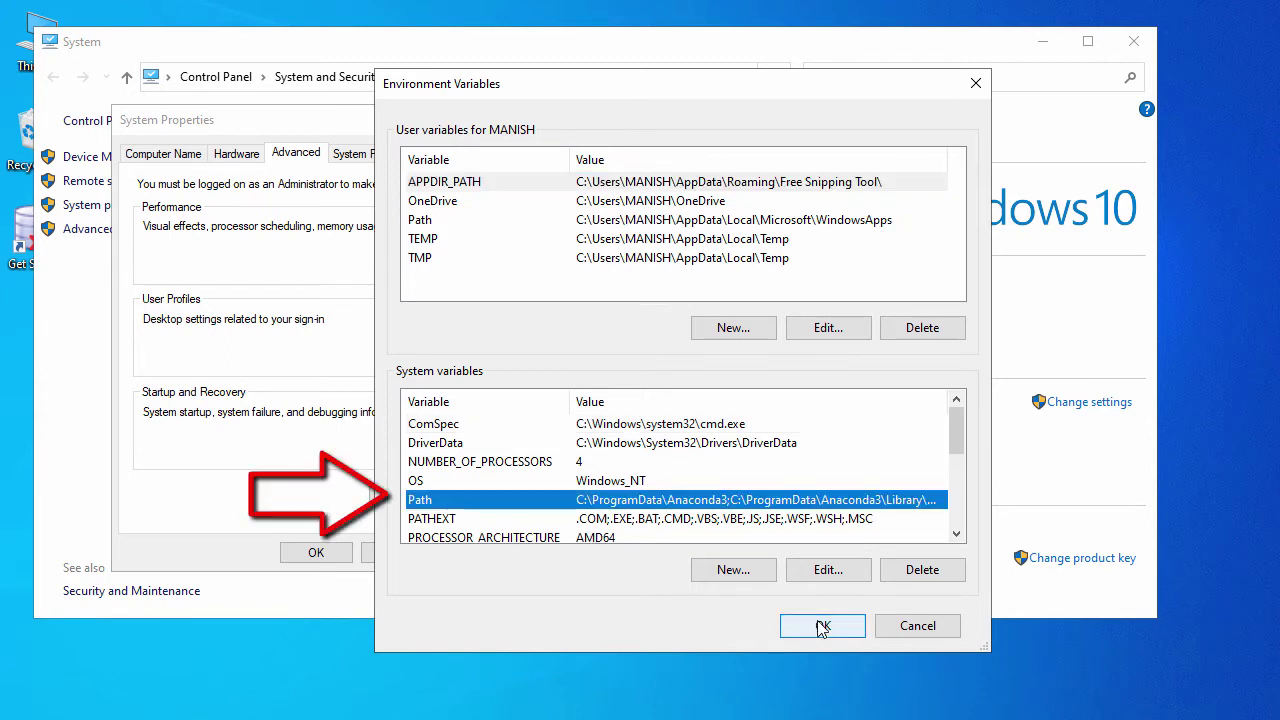
click(818, 570)
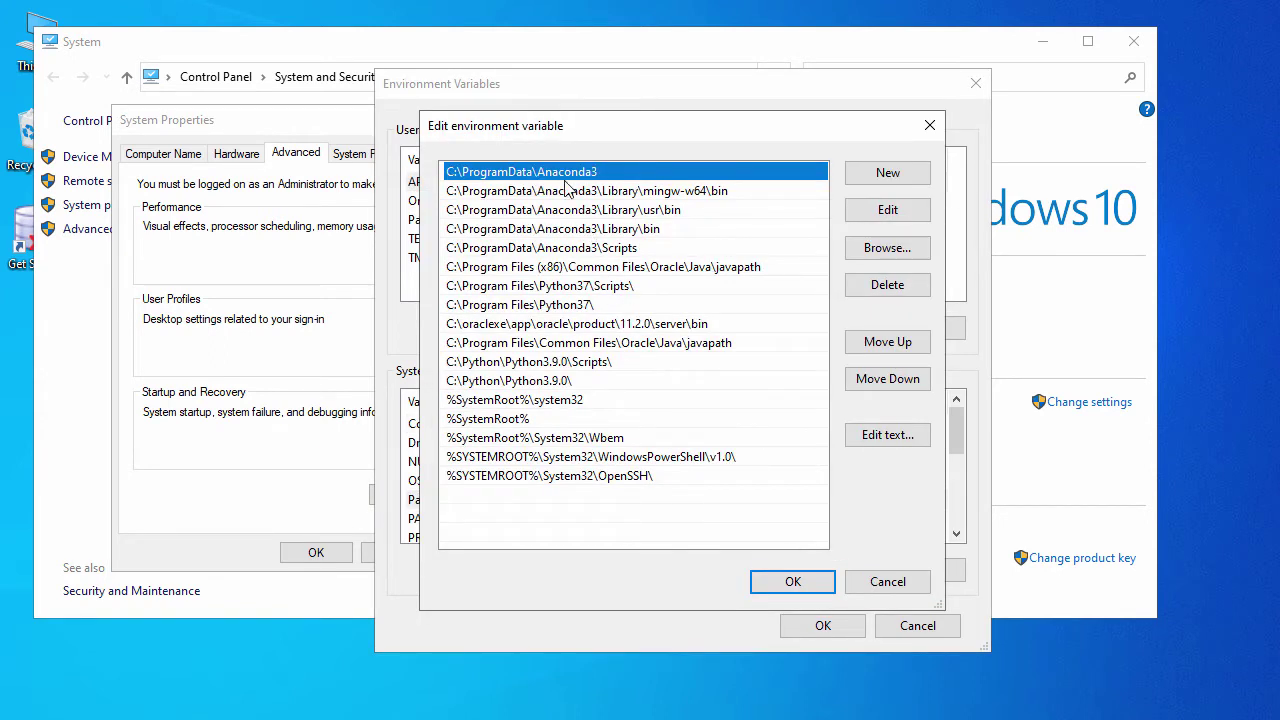
click(578, 324)
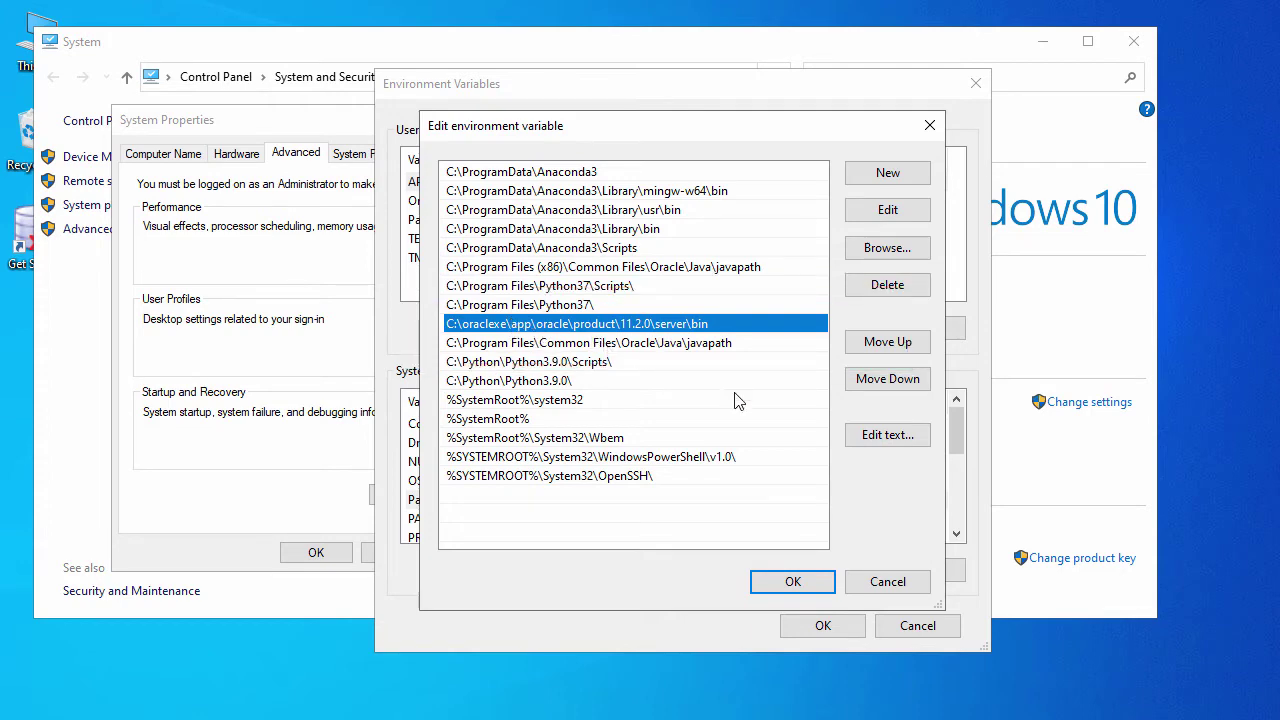
click(887, 582)
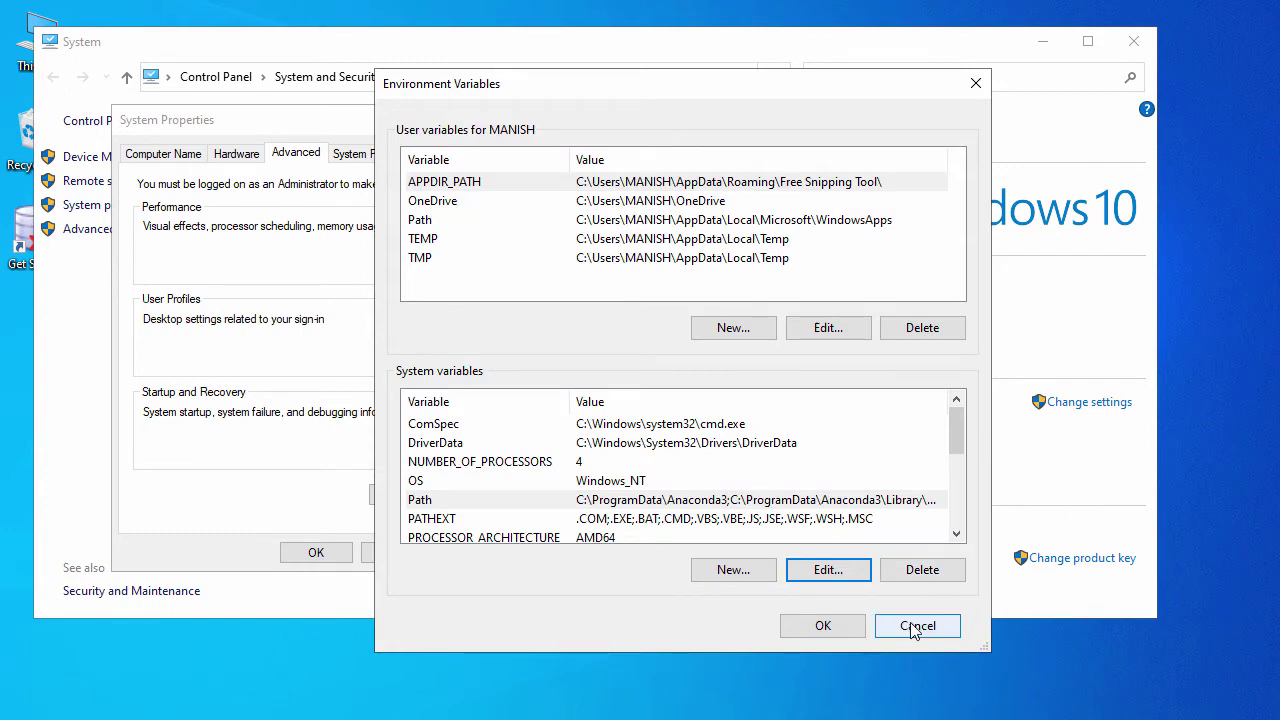
click(918, 625)
click(420, 556)
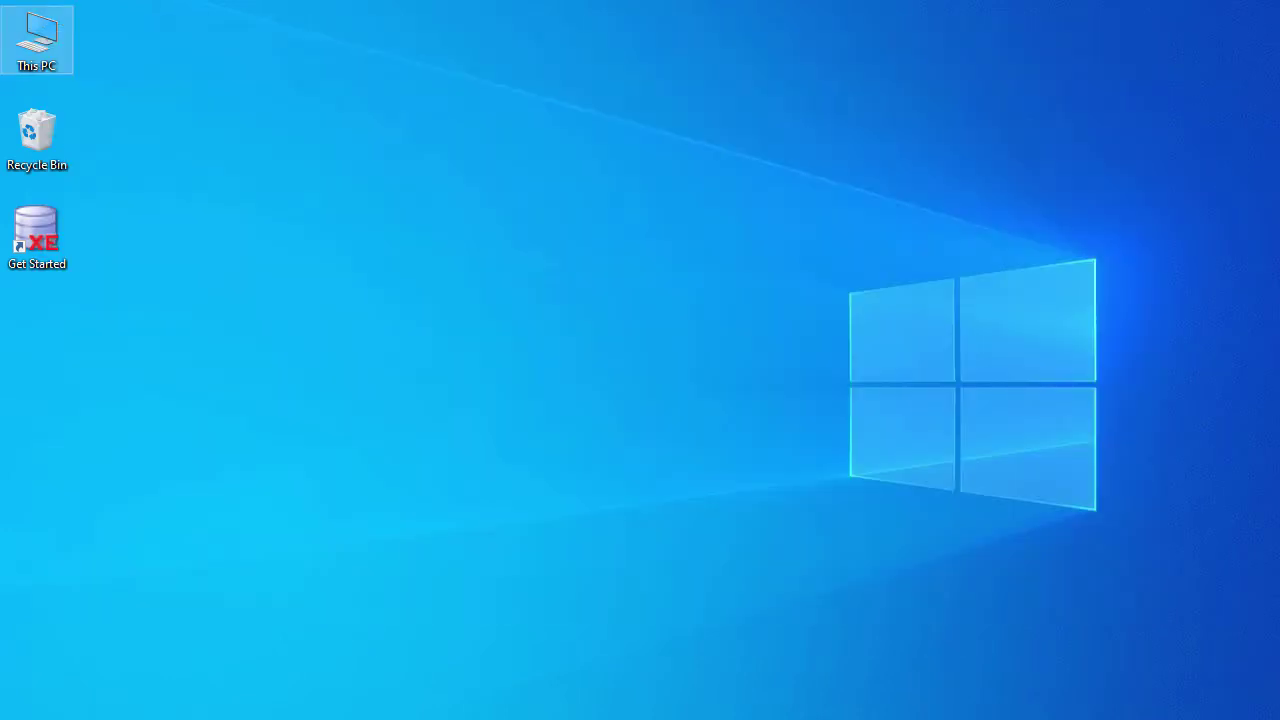
- Launch Registry Editor by running regedit from the Run dialog
key(super+s)
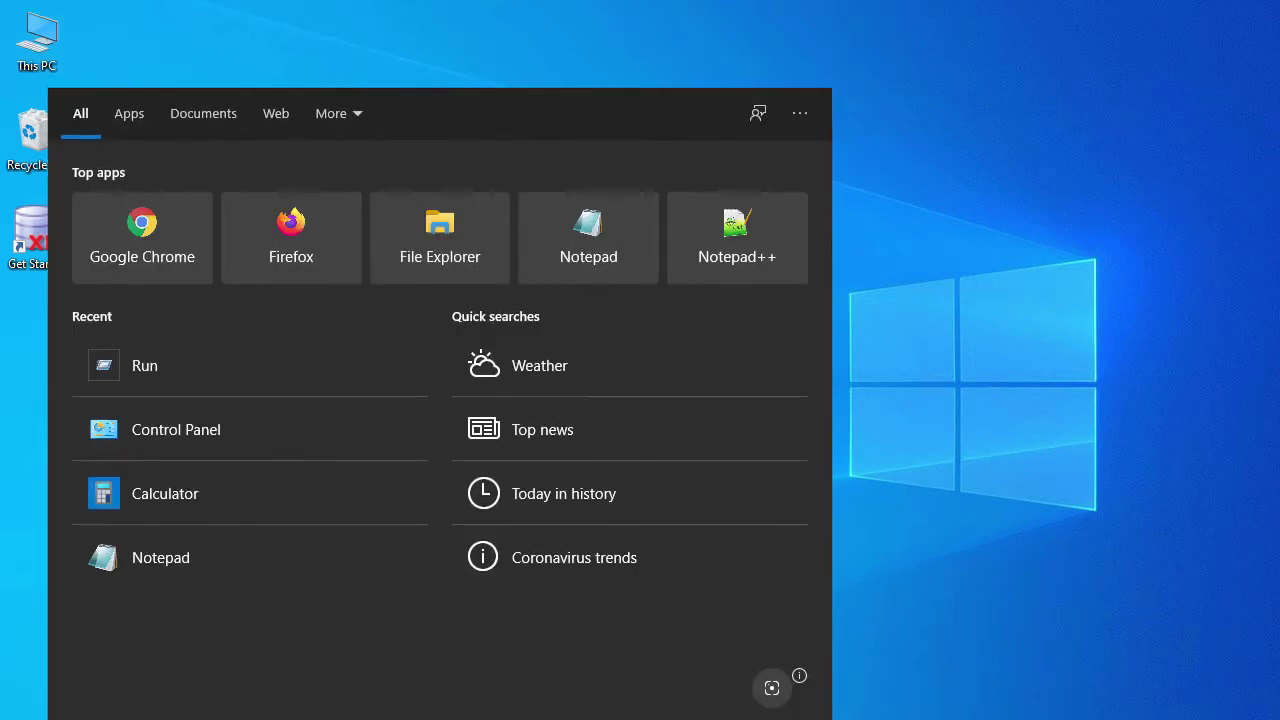
text(run)
key(Return)
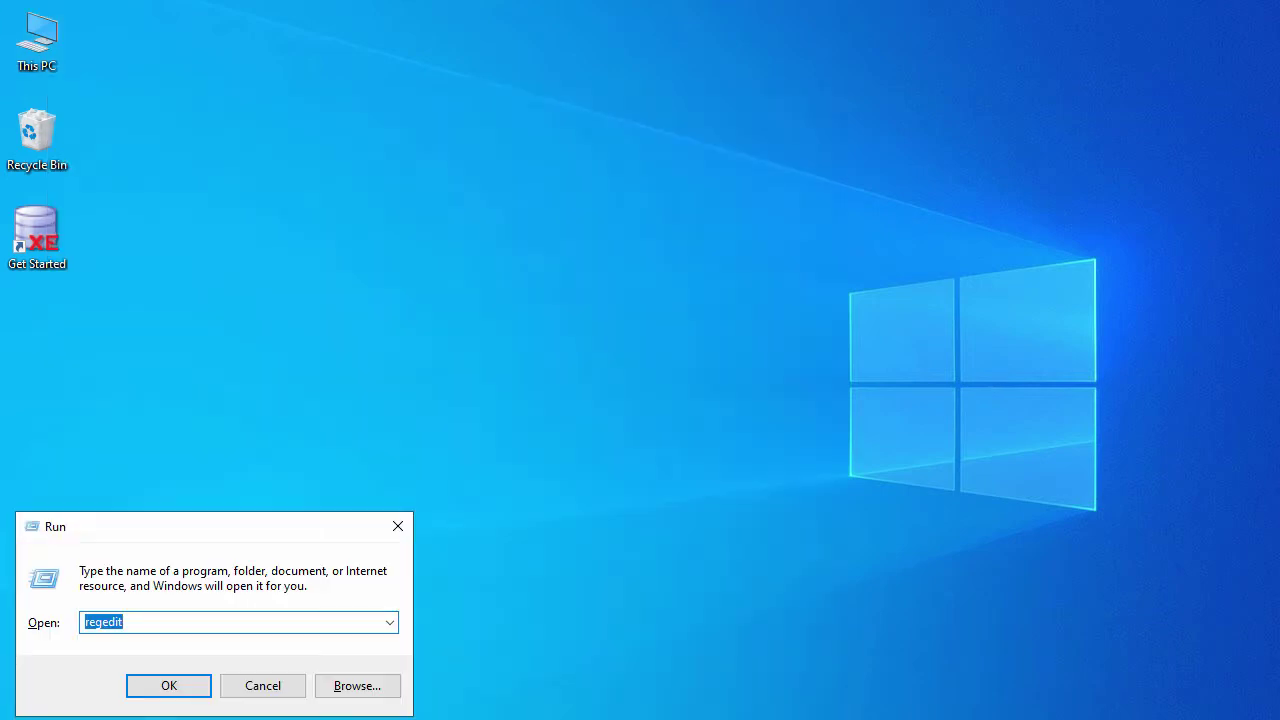
text(reg)
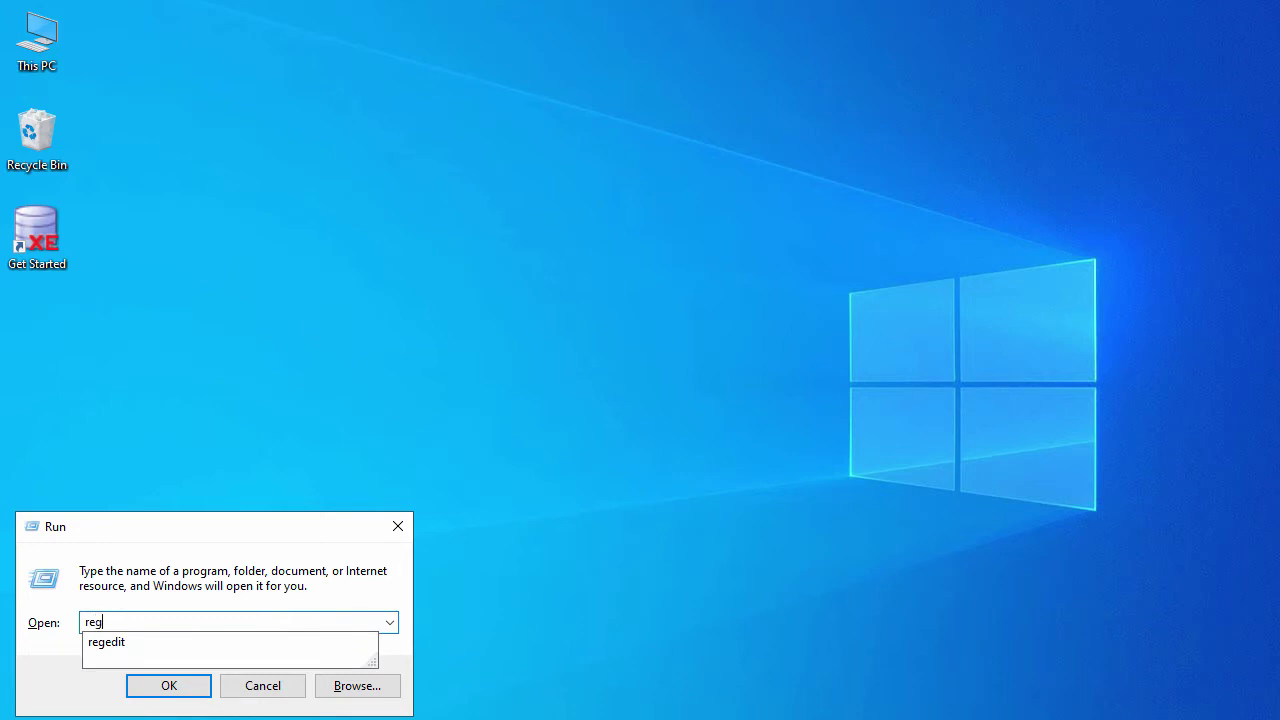
text(edit)
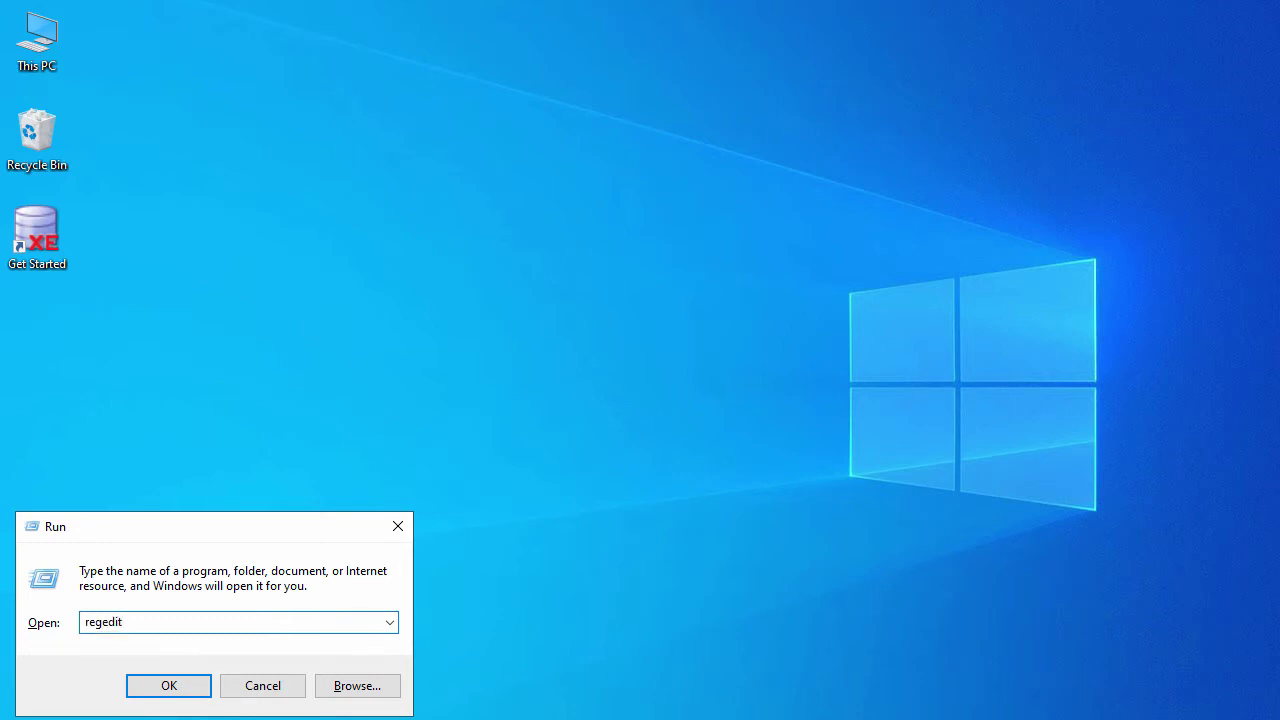
key(Return)
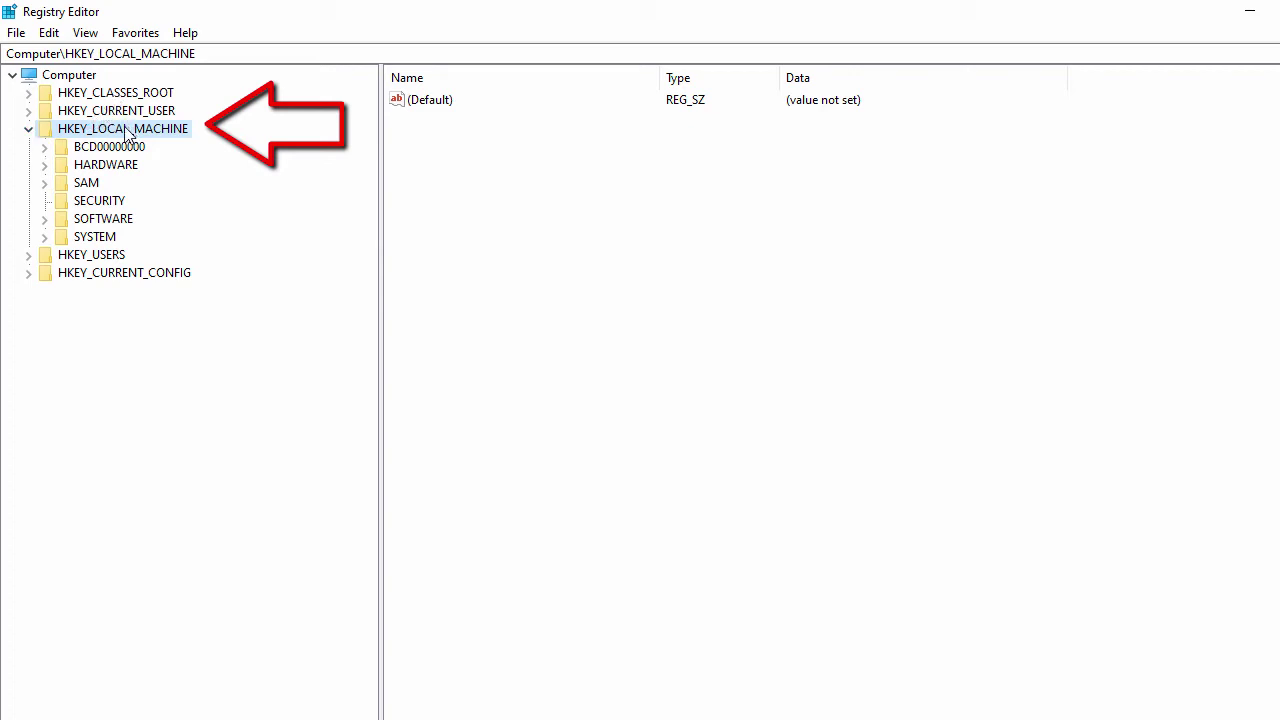
- Locate the Oracle service keys under HKEY_LOCAL_MACHINE\SYSTEM\CurrentControlSet\Services and select Oracle Data Provider for .NET
click(44, 237)
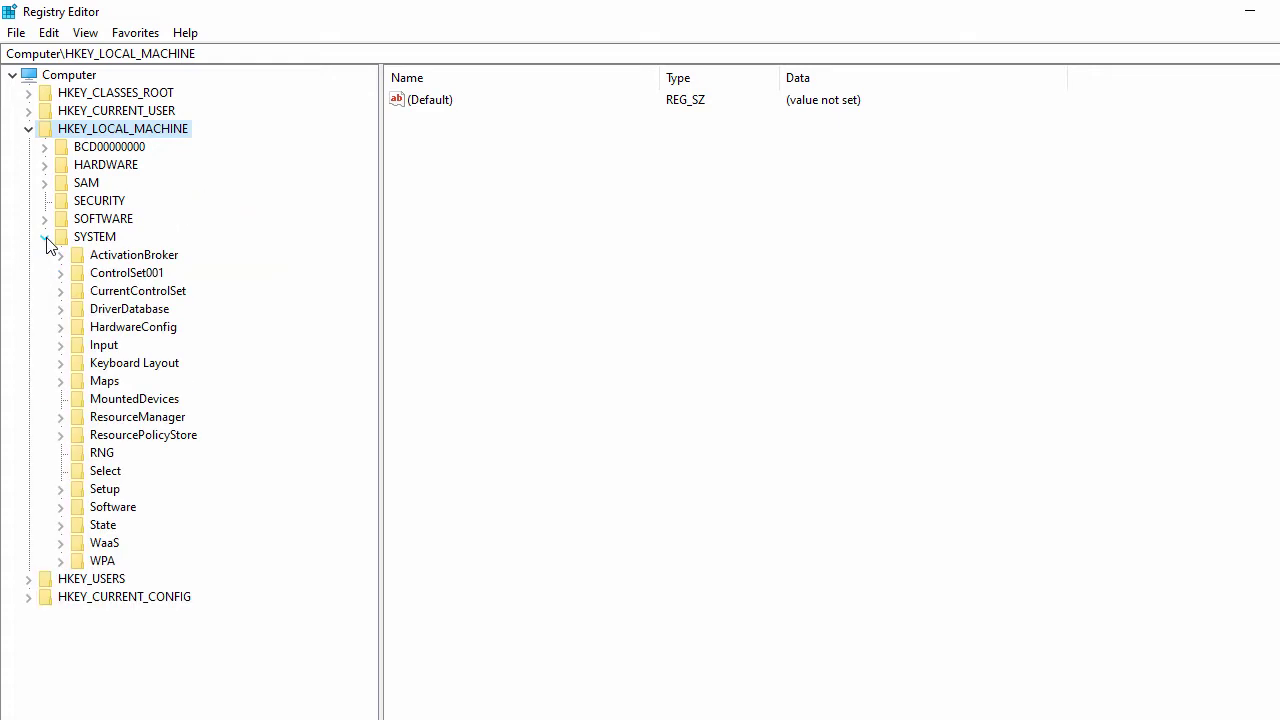
click(100, 292)
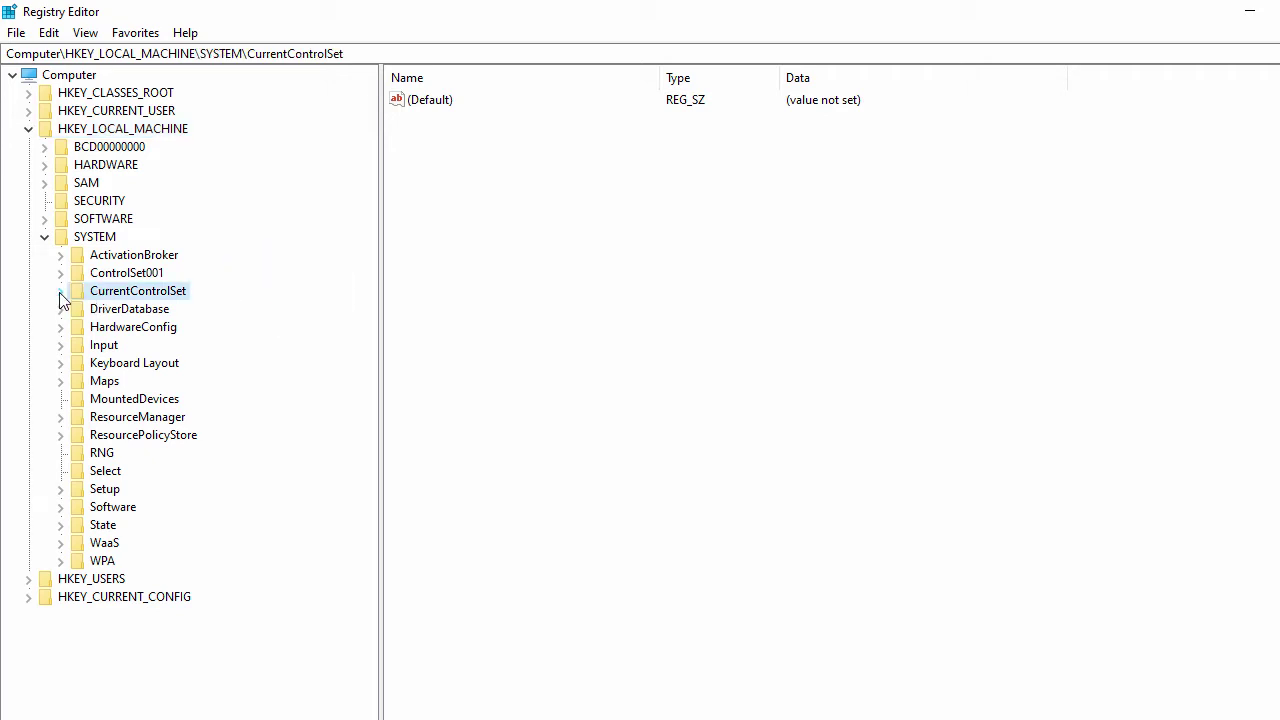
click(61, 294)
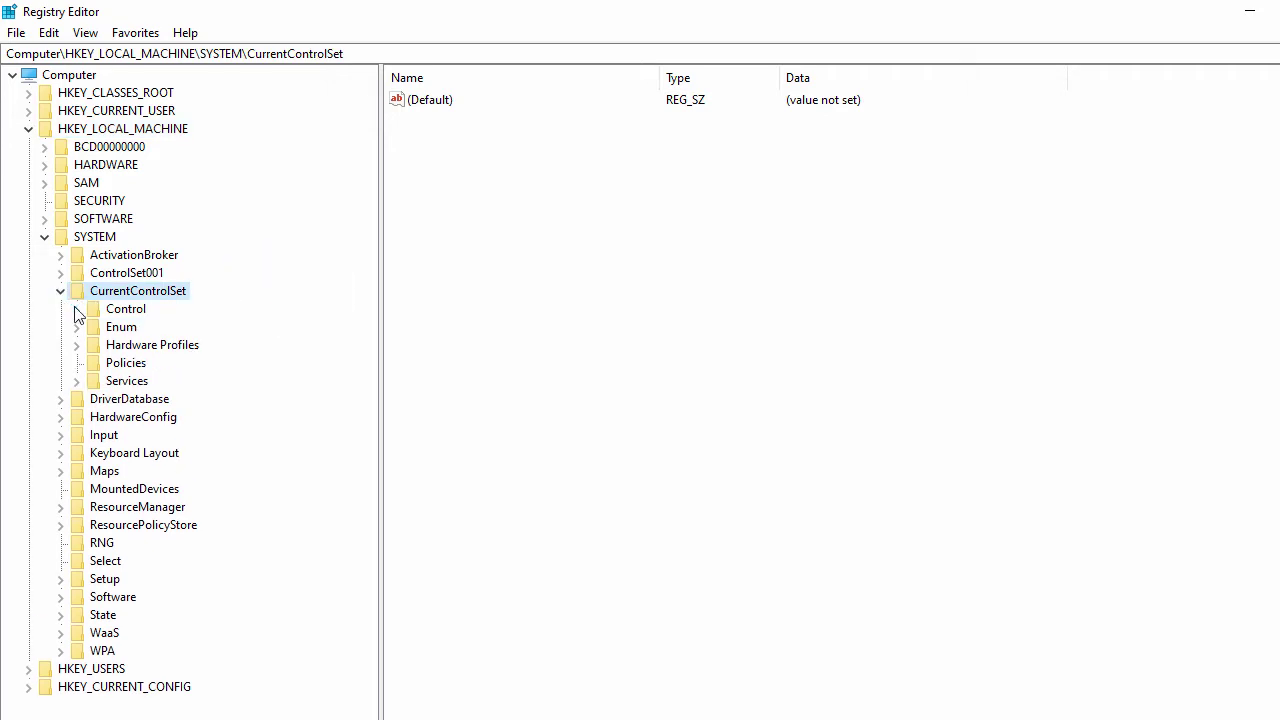
click(77, 381)
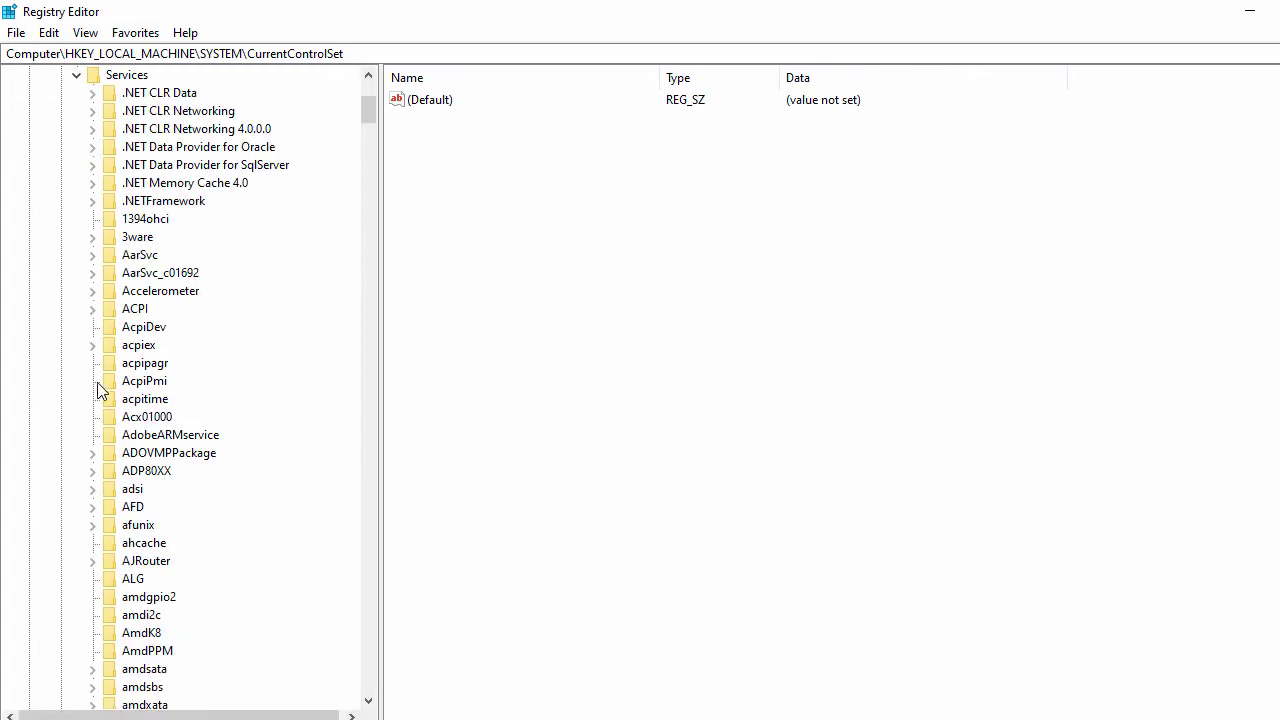
click(140, 279)
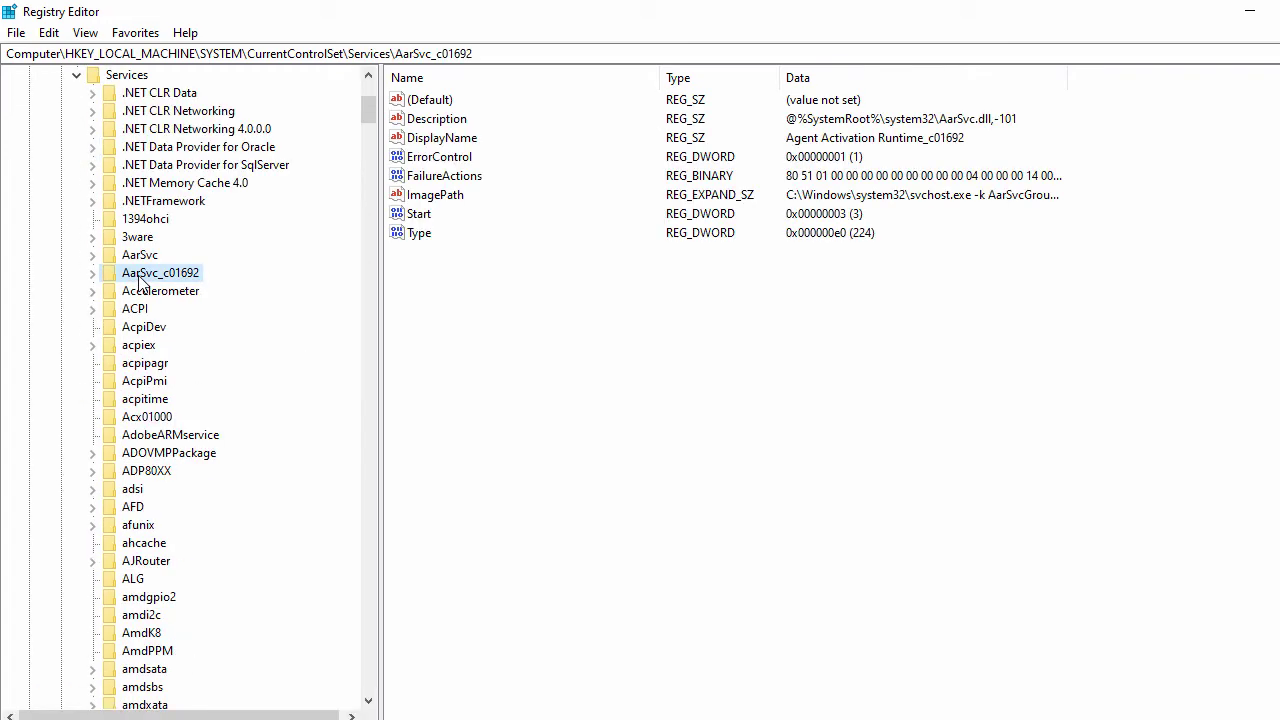
key(o)
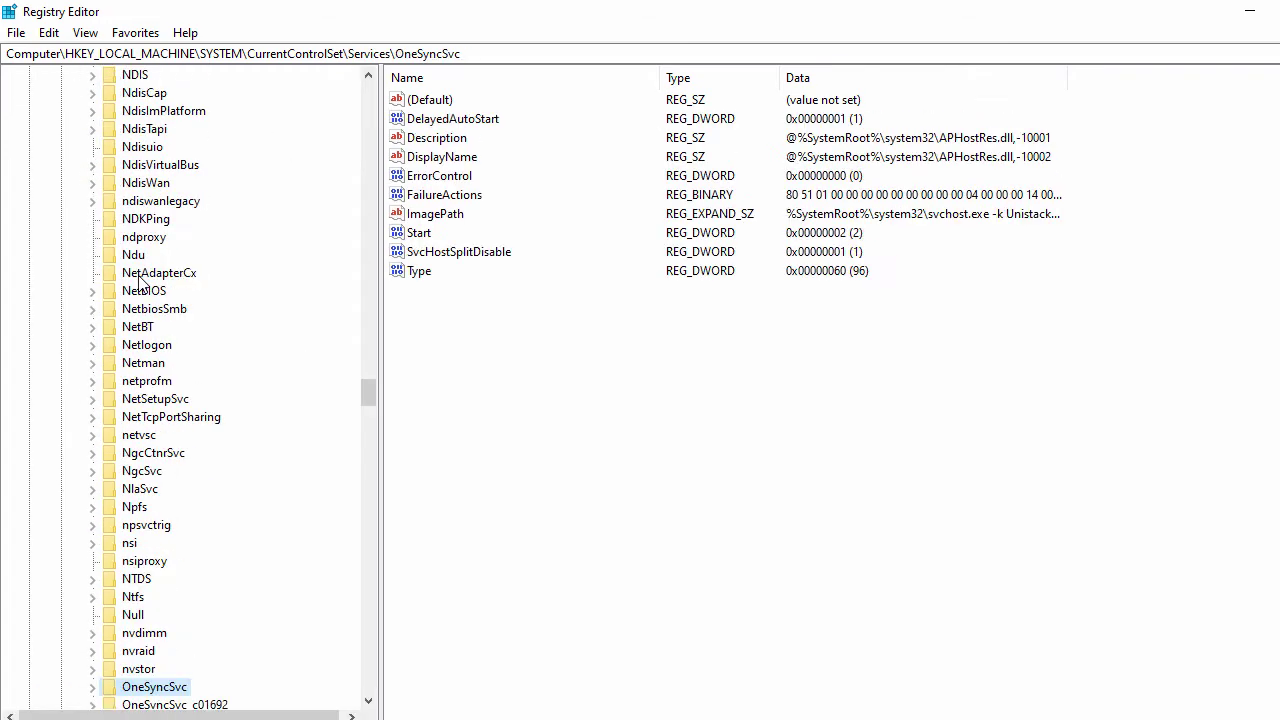
scroll(189, 385, down, 6)
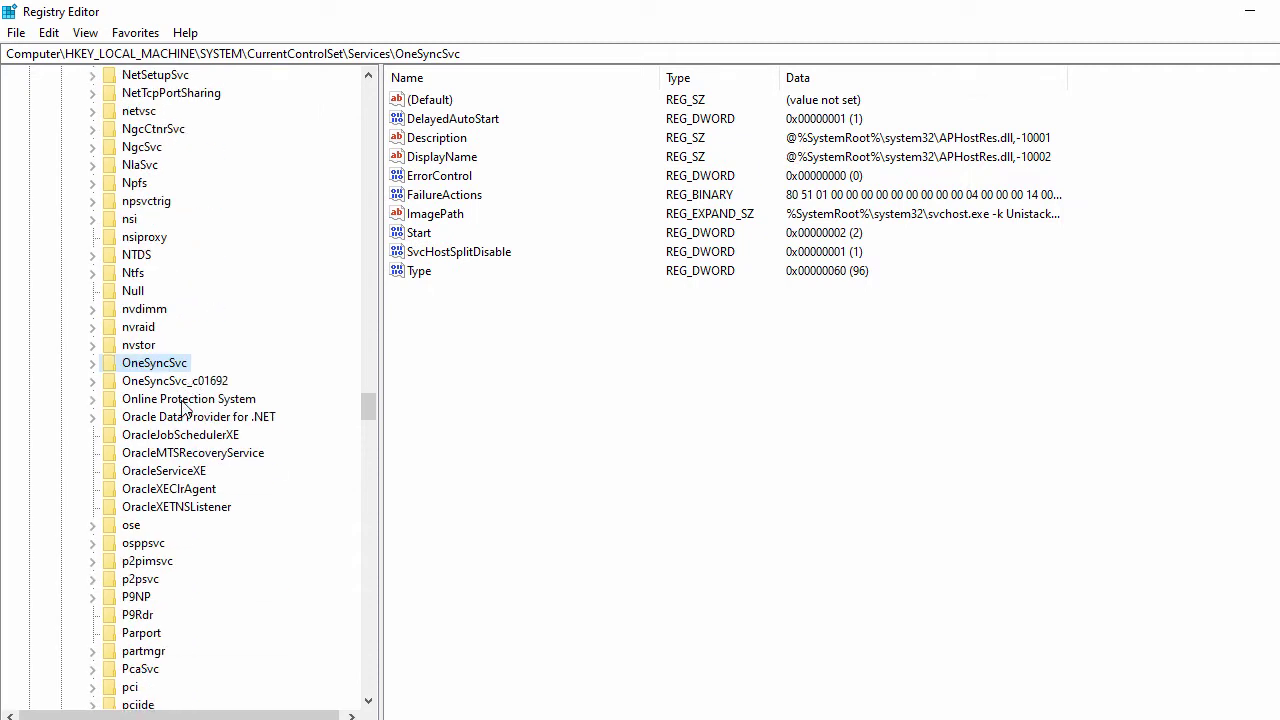
click(186, 417)
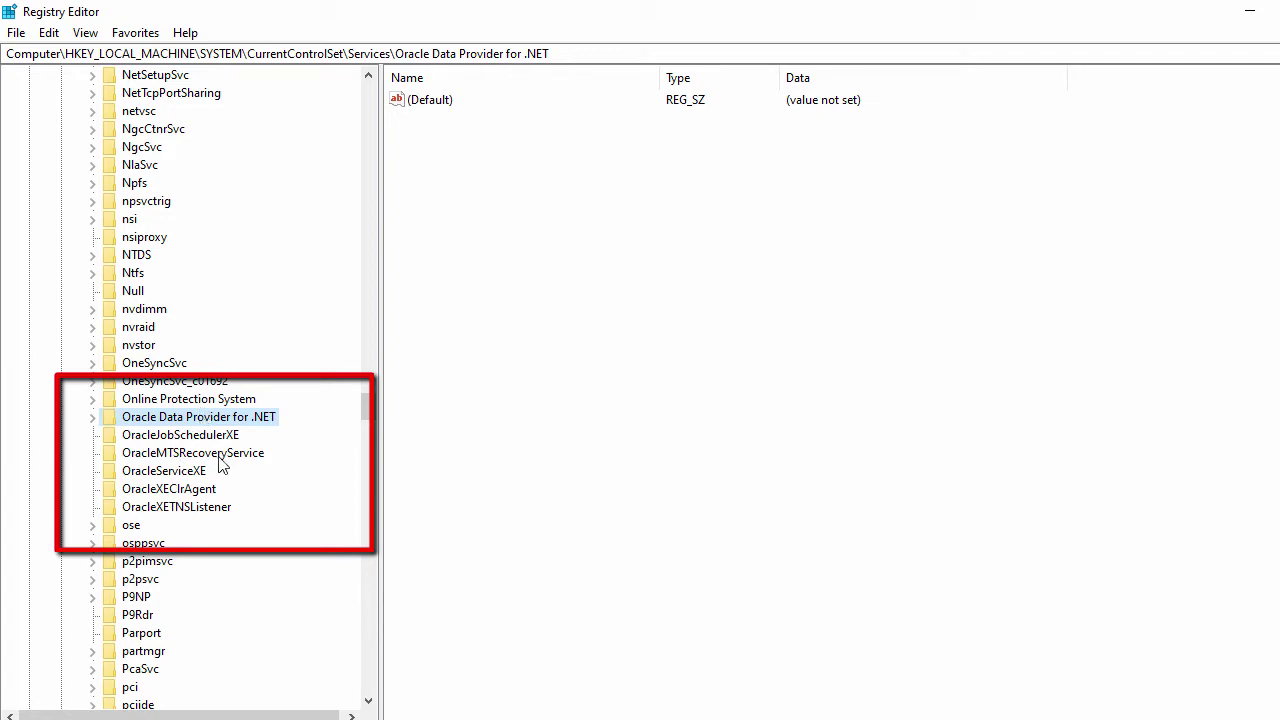
- Collapse the SYSTEM branch and expand the Oracle key under HKEY_LOCAL_MACHINE\SOFTWARE
scroll(210, 258, up, 6)
scroll(210, 258, up, 20)
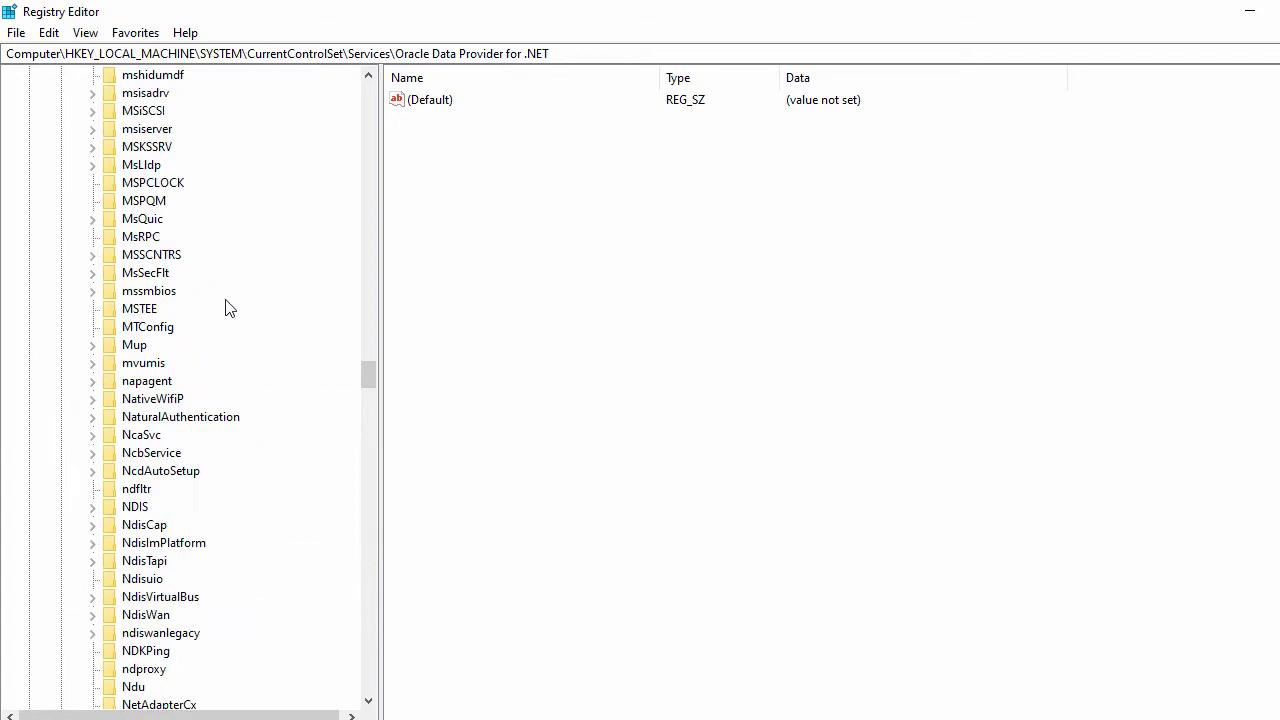
scroll(240, 256, up, 20)
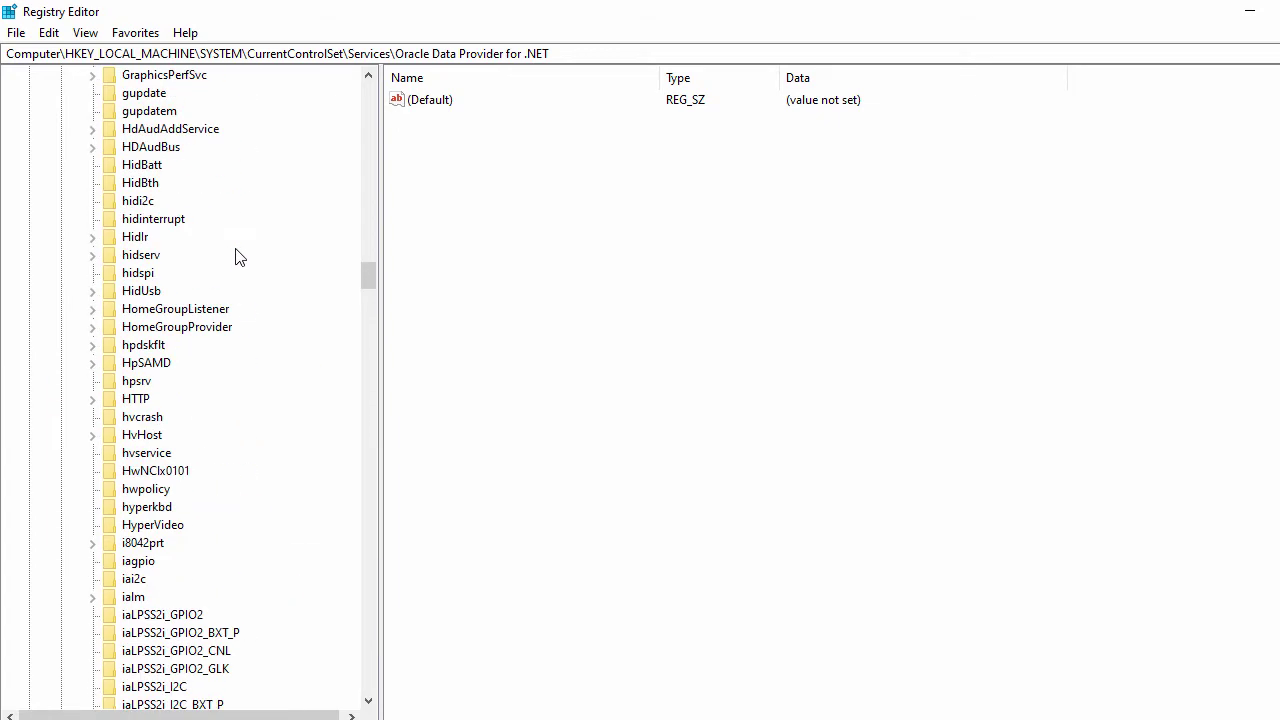
drag(364, 240, 294, 109)
click(45, 238)
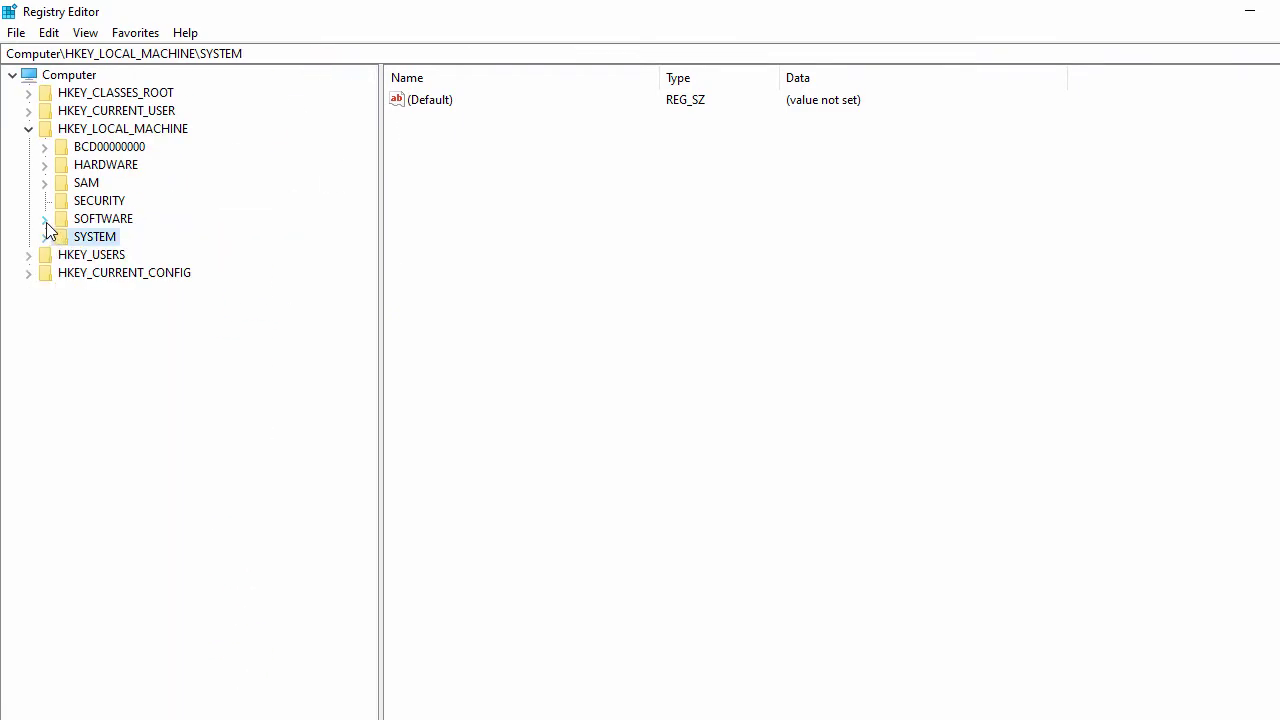
click(45, 219)
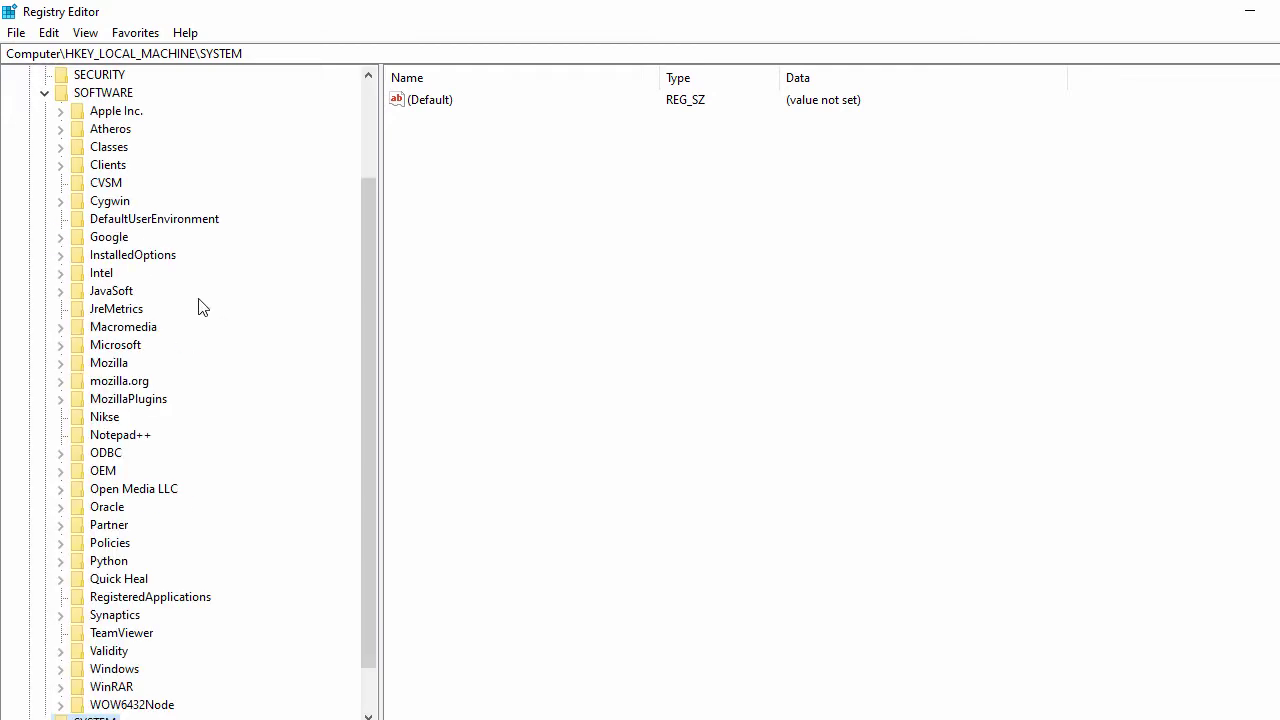
click(100, 509)
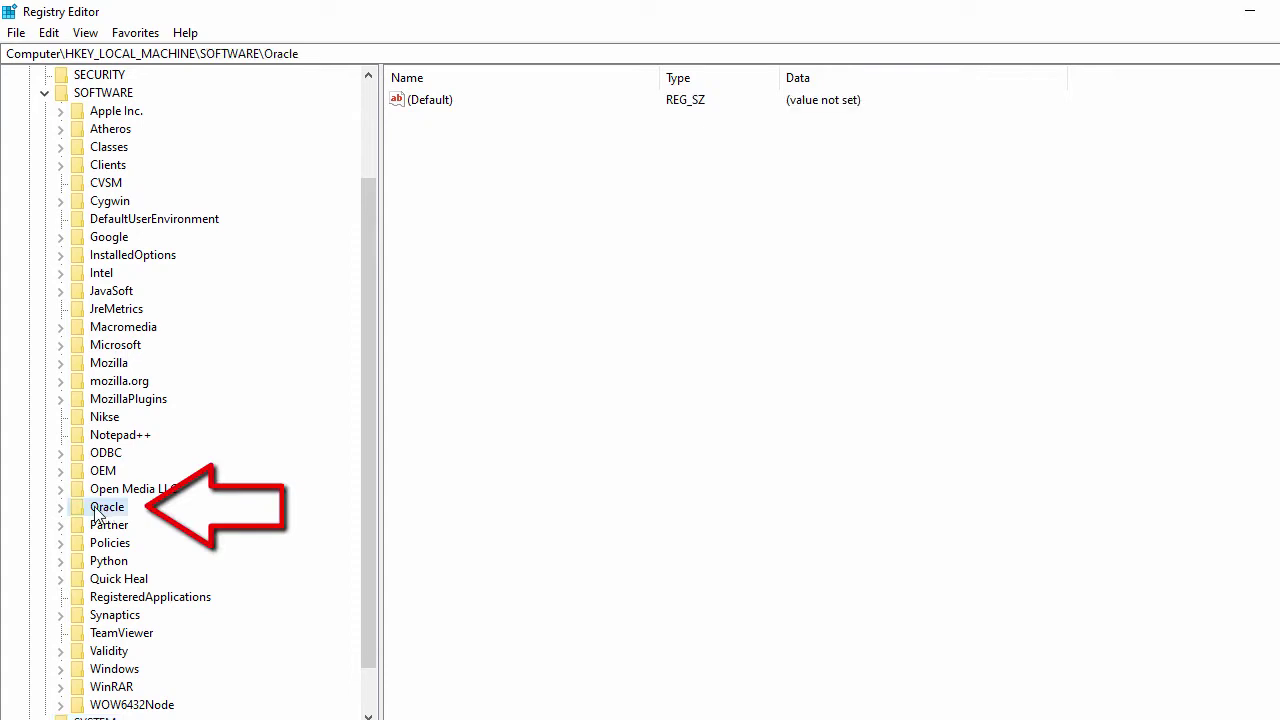
click(60, 507)
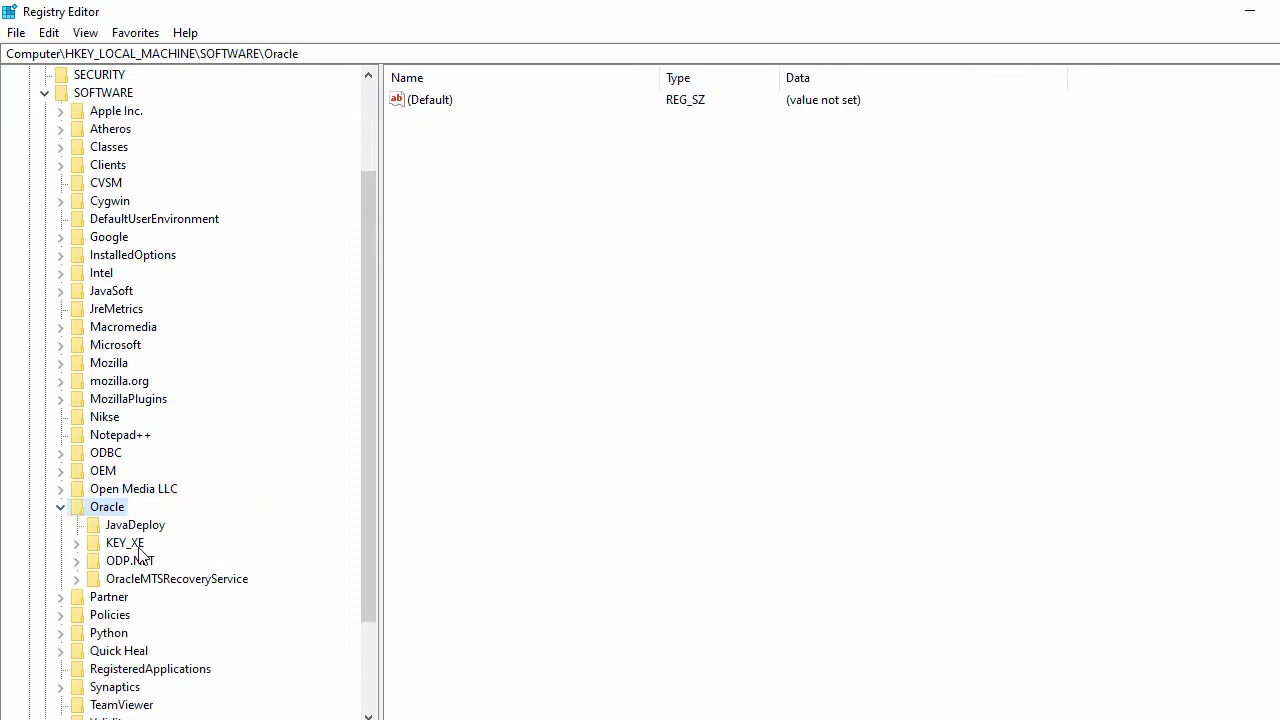
- Inspect the JavaDeploy and KEY_XE keys under HKEY_LOCAL_MACHINE\SOFTWARE\Oracle, then collapse the HKEY_LOCAL_MACHINE branch and minimize Registry Editor
click(138, 527)
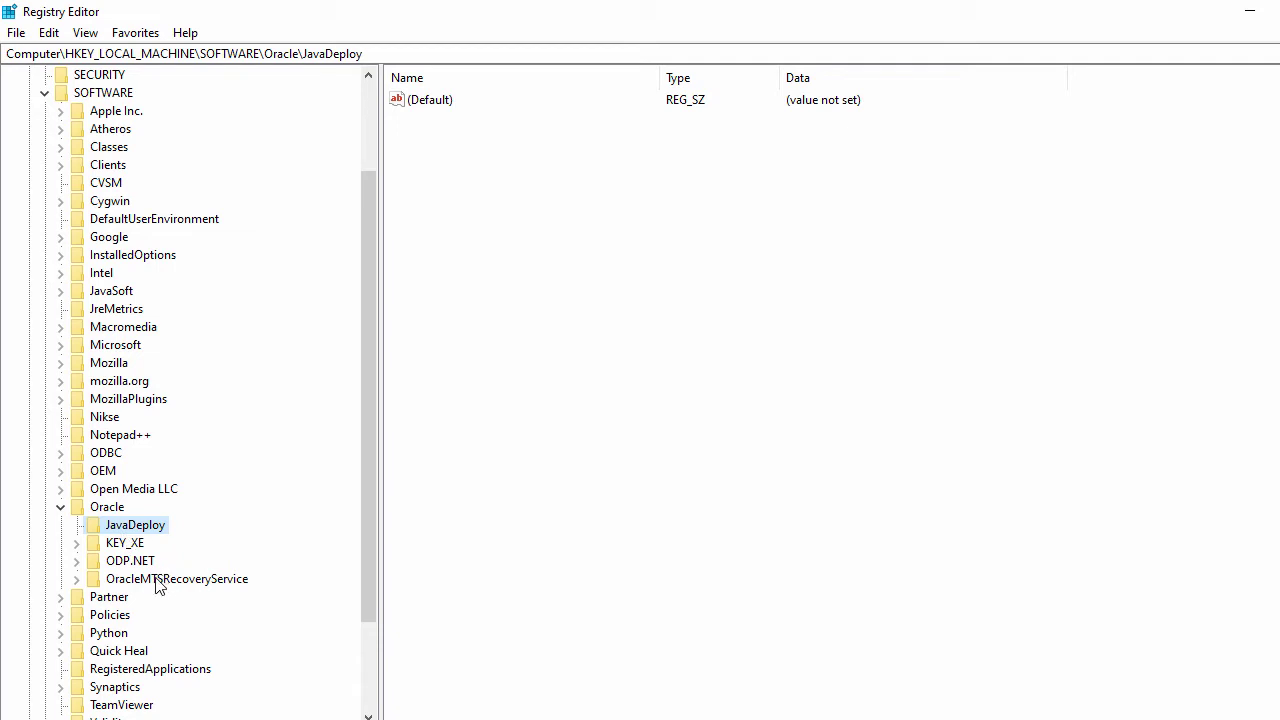
click(120, 548)
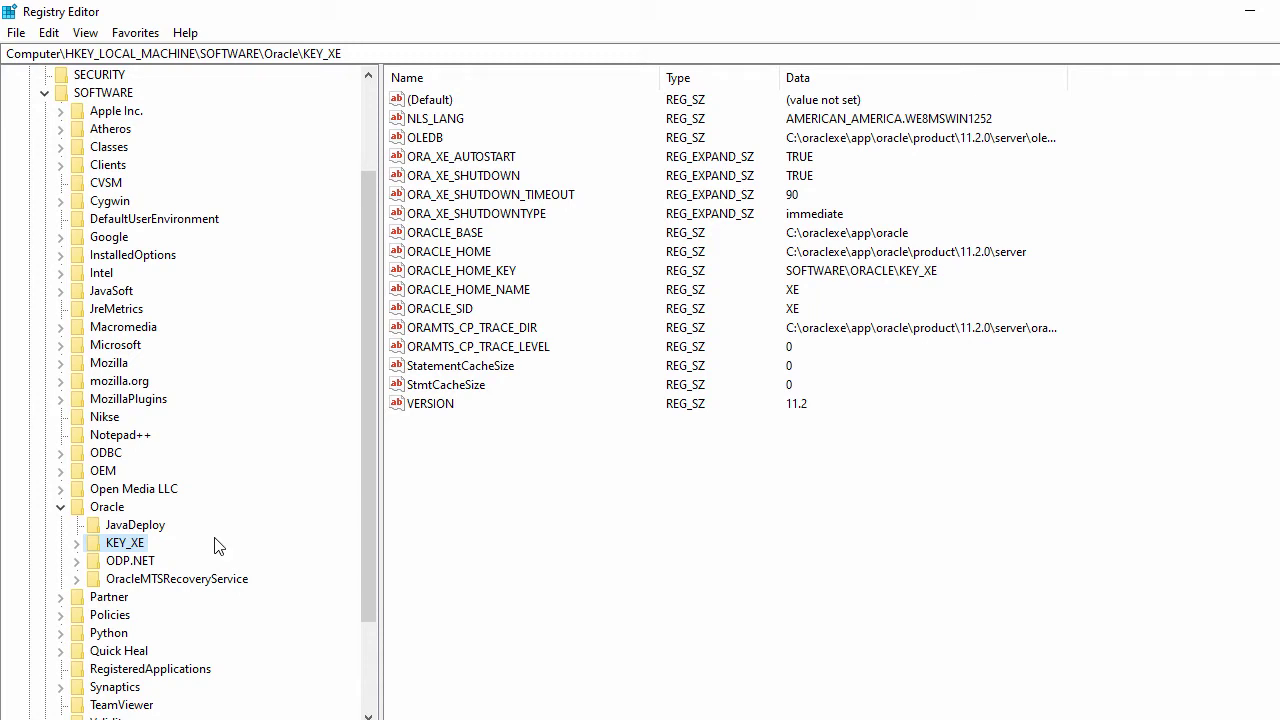
click(44, 93)
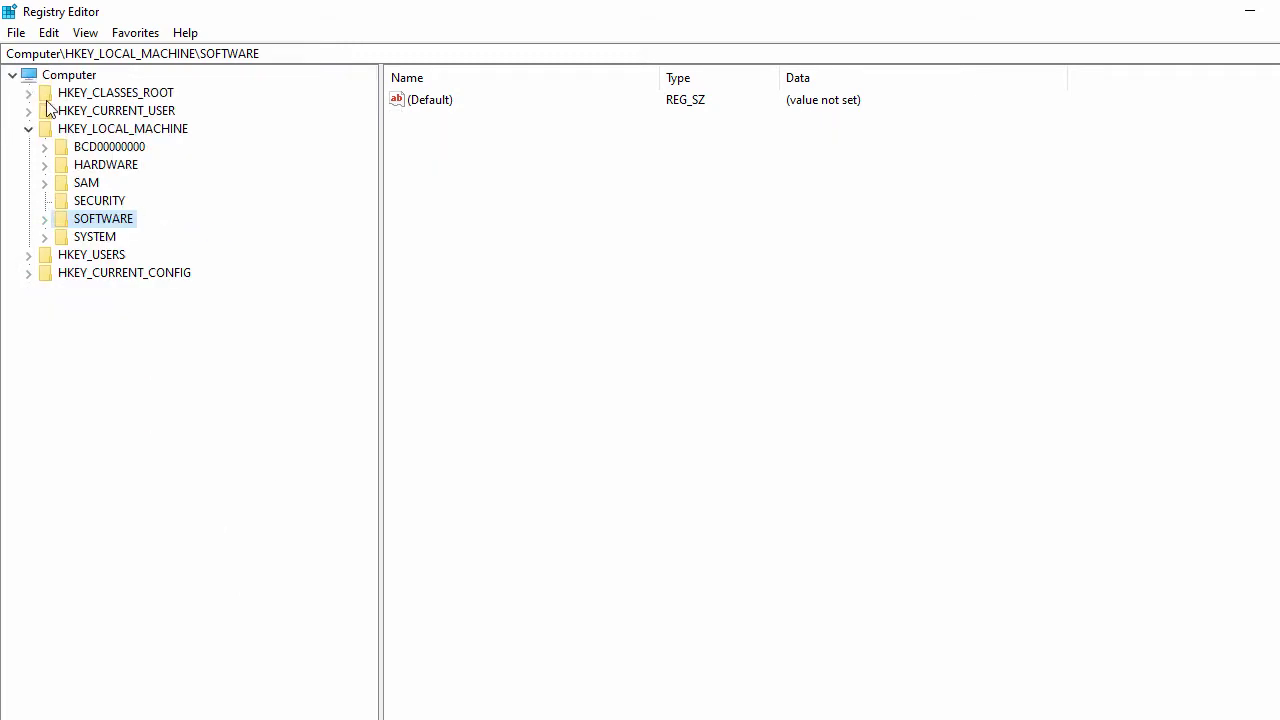
click(30, 130)
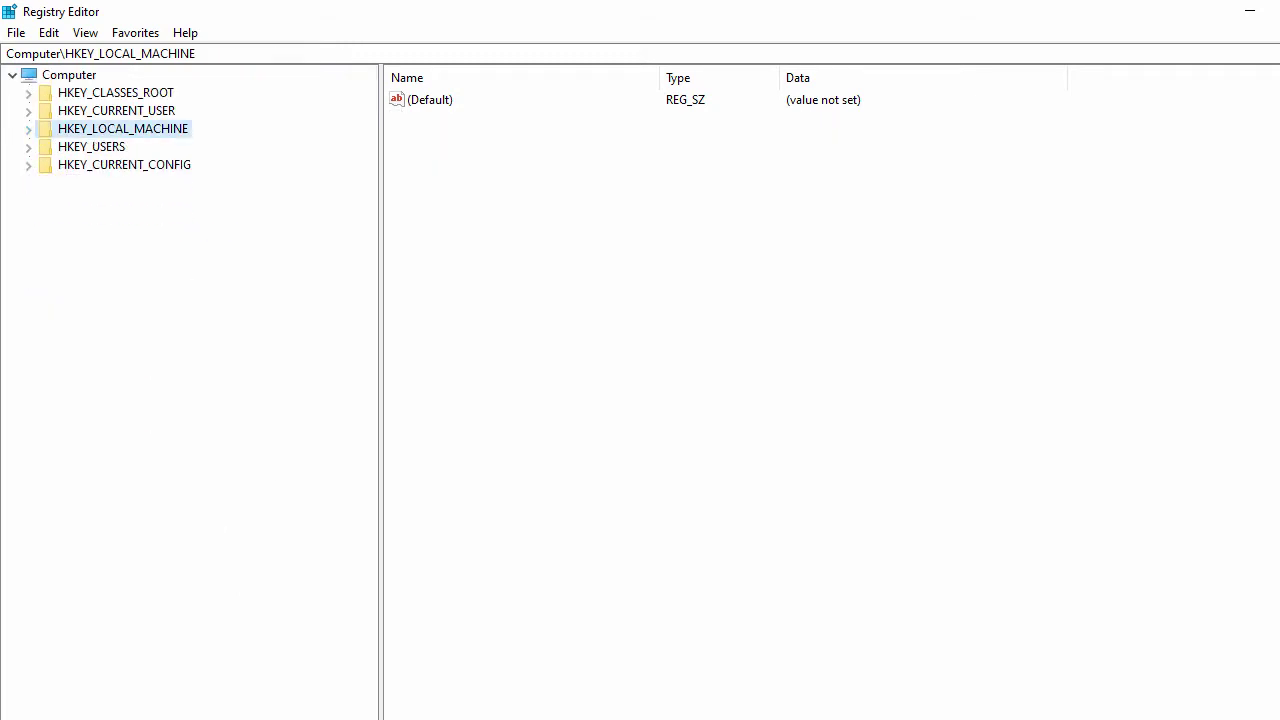
click(1250, 11)
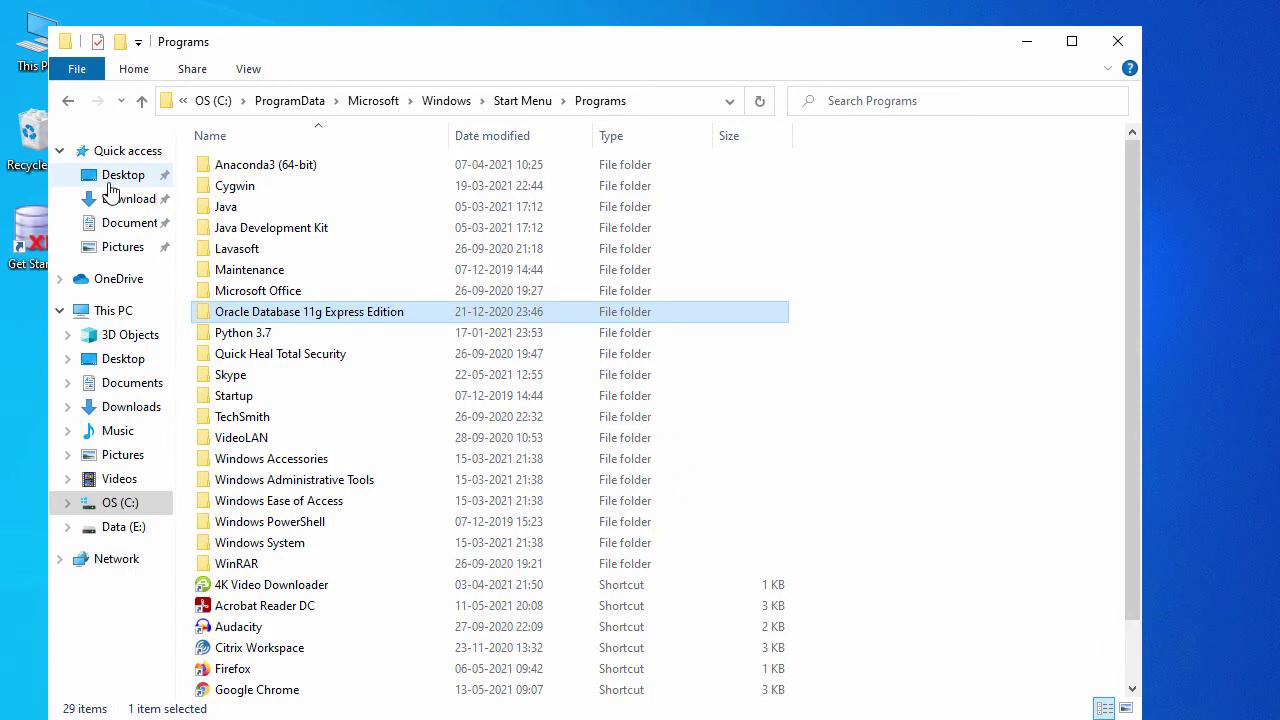
- Examine the Oracle installation folder C:\oraclexe\app\oracle in File Explorer and return to the C: drive root
click(112, 180)
click(105, 313)
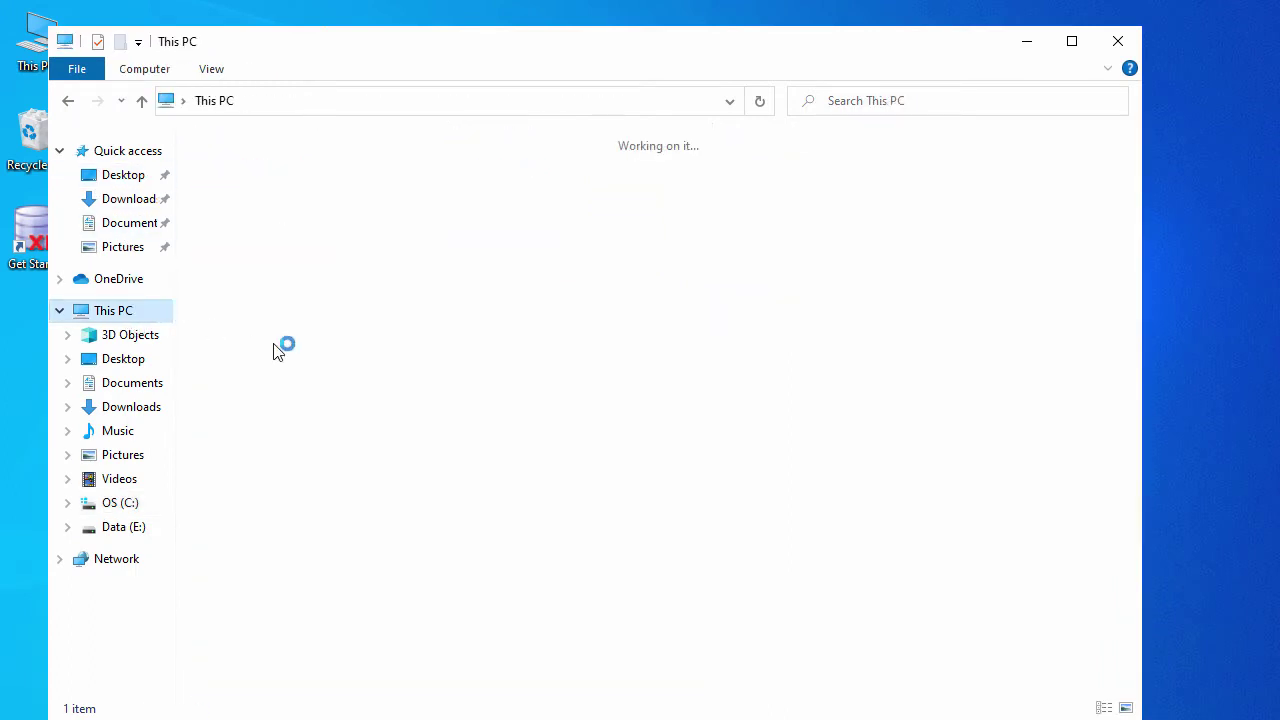
double_click(301, 382)
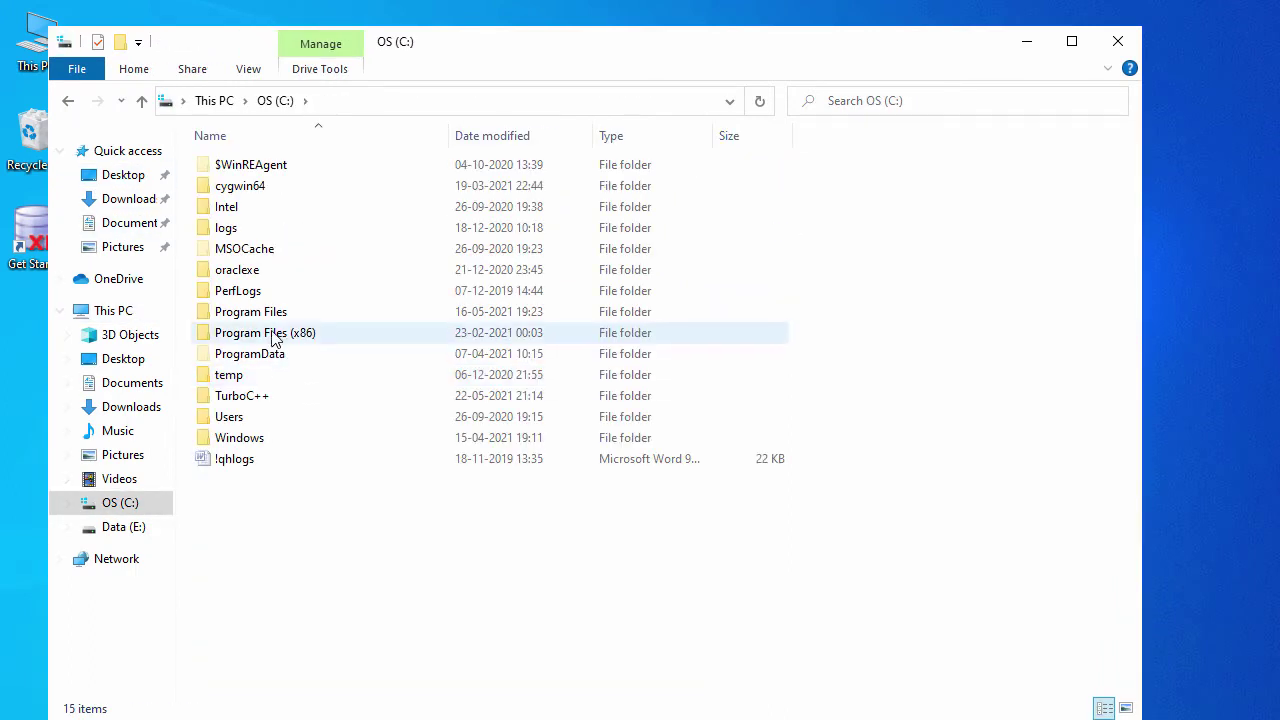
click(235, 272)
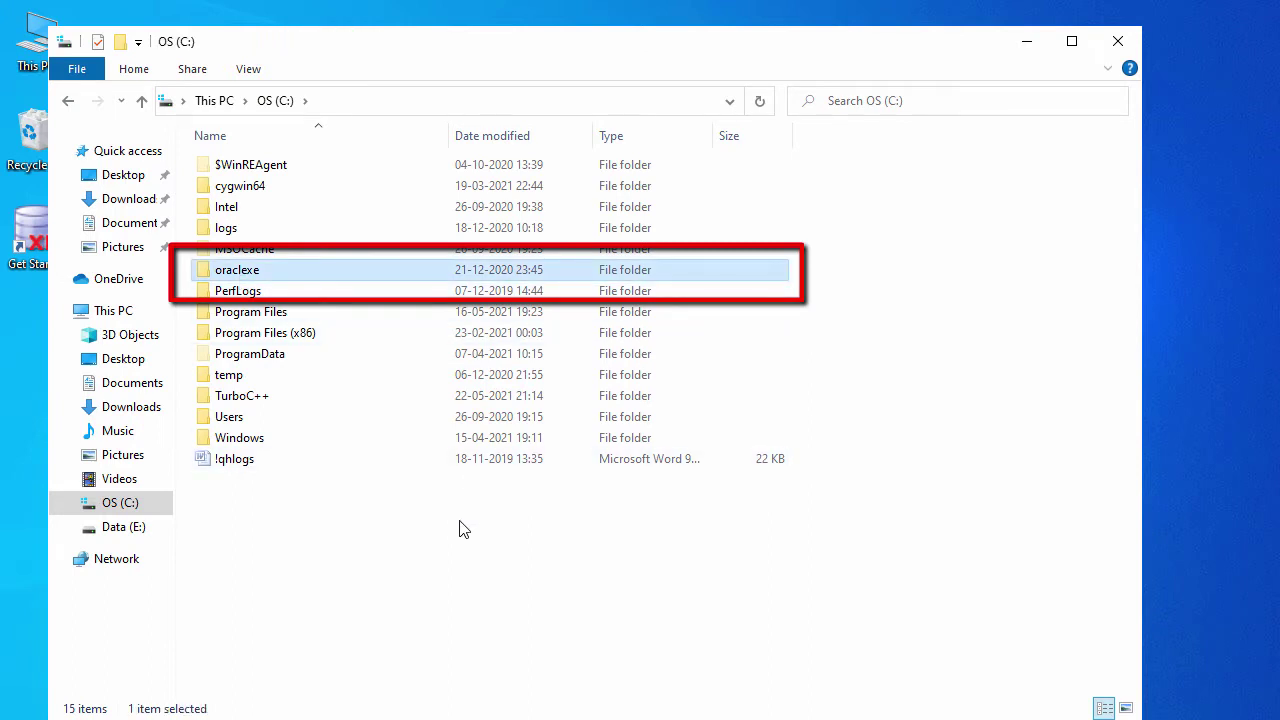
double_click(228, 271)
double_click(237, 168)
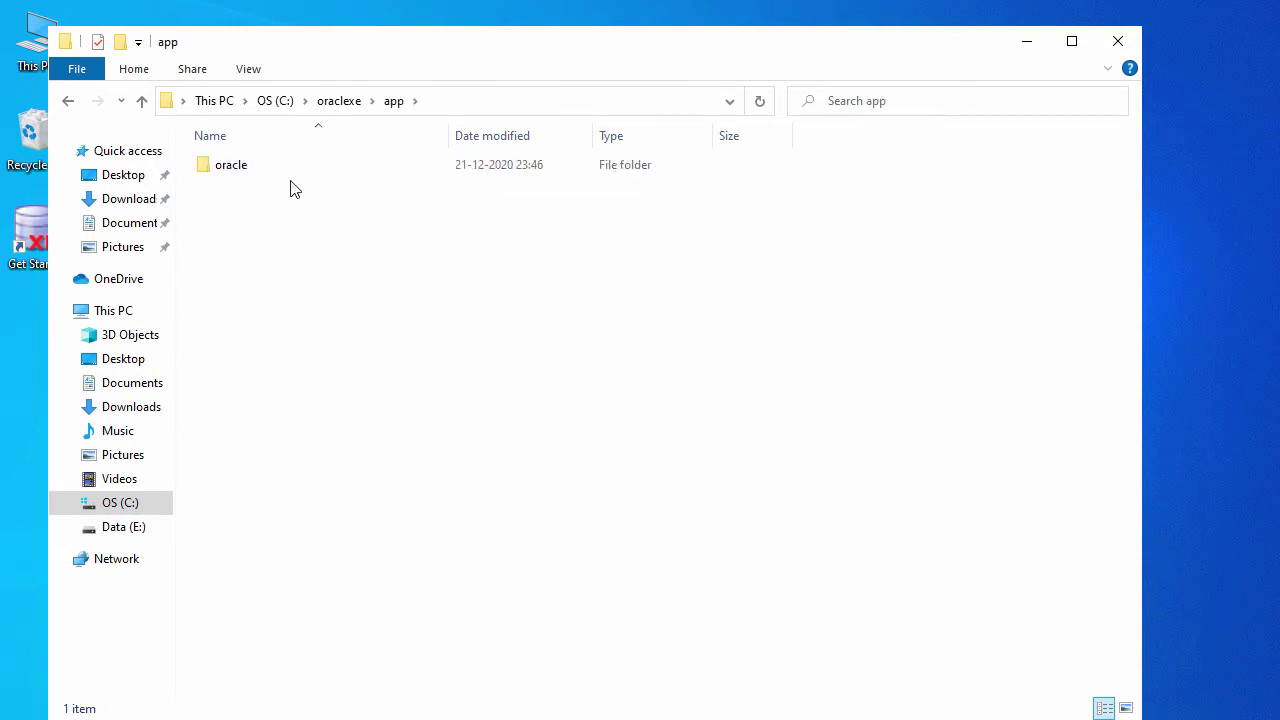
double_click(279, 168)
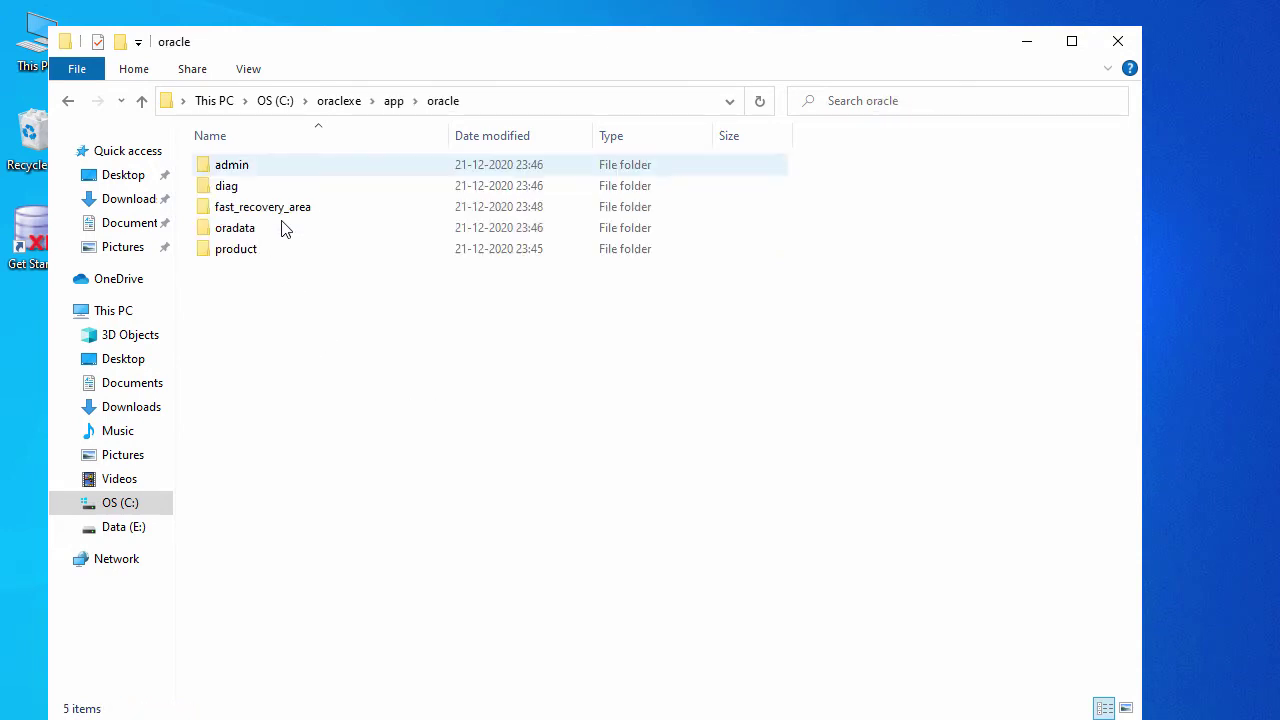
click(68, 102)
click(68, 102)
click(68, 102)
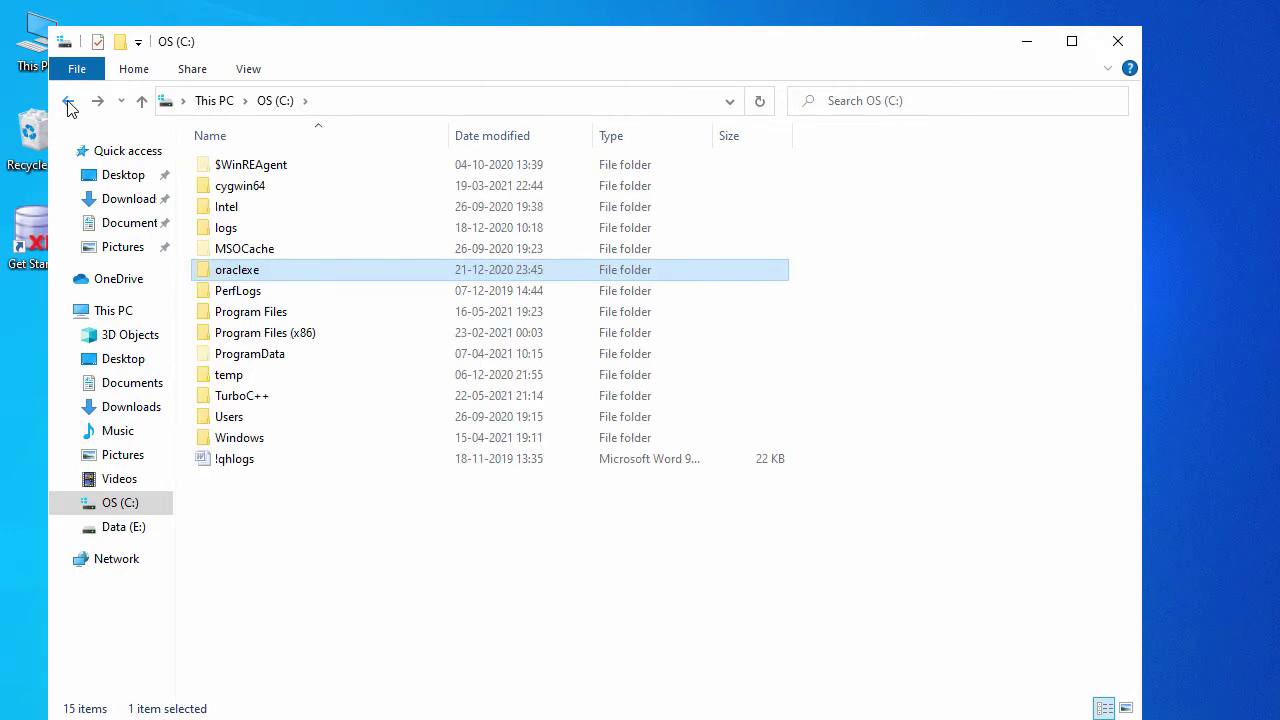
- Inspect the Oracle Database 11g Express Edition folder in C:\ProgramData\Microsoft\Windows\Start Menu\Programs and close File Explorer
click(295, 358)
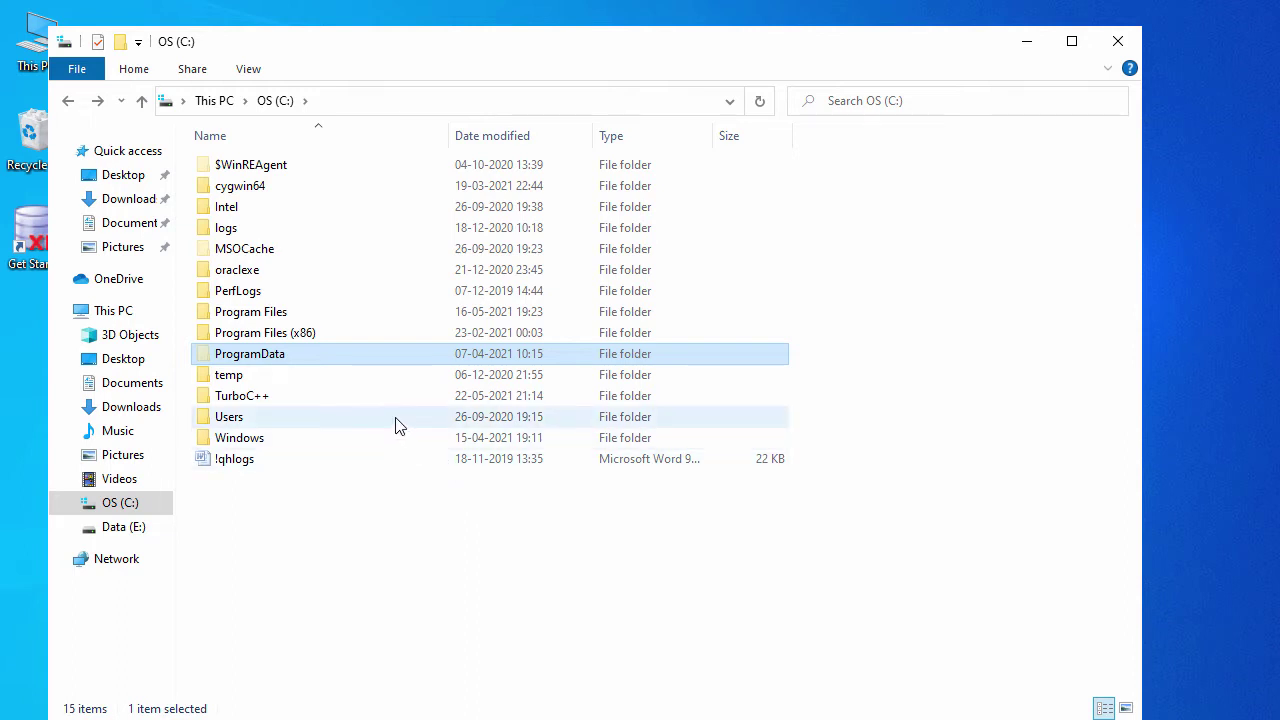
double_click(292, 358)
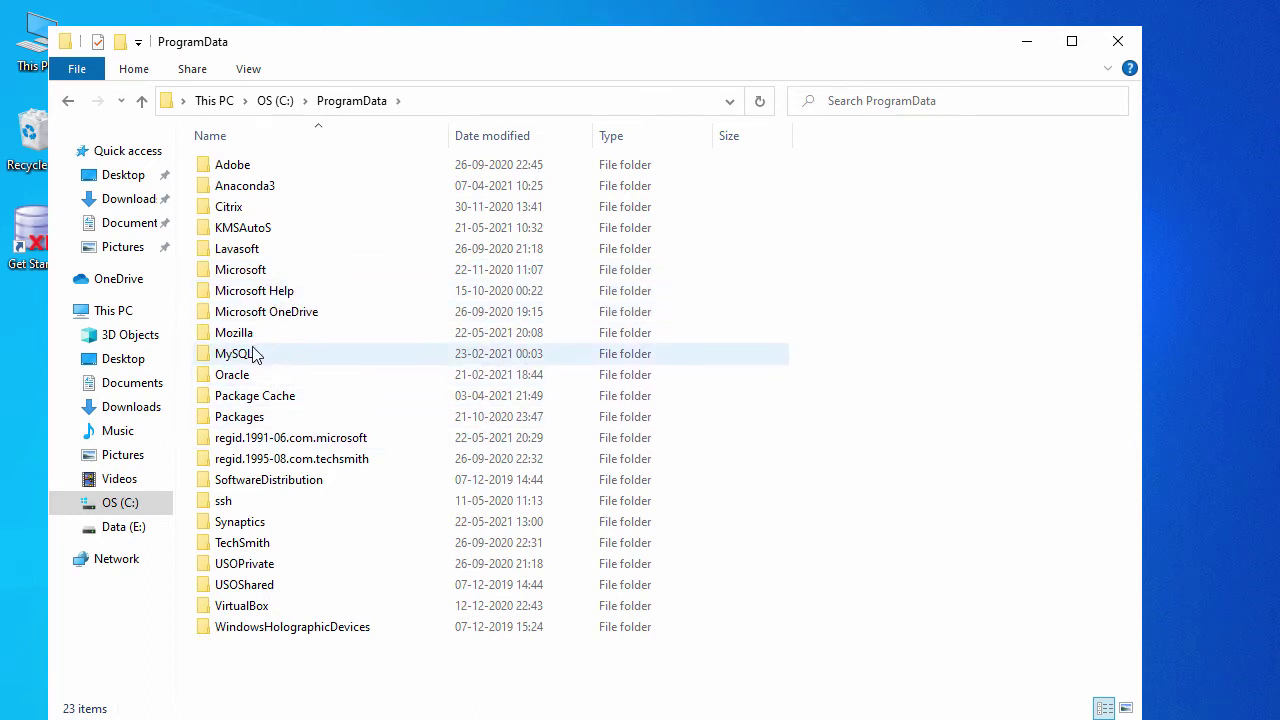
double_click(242, 269)
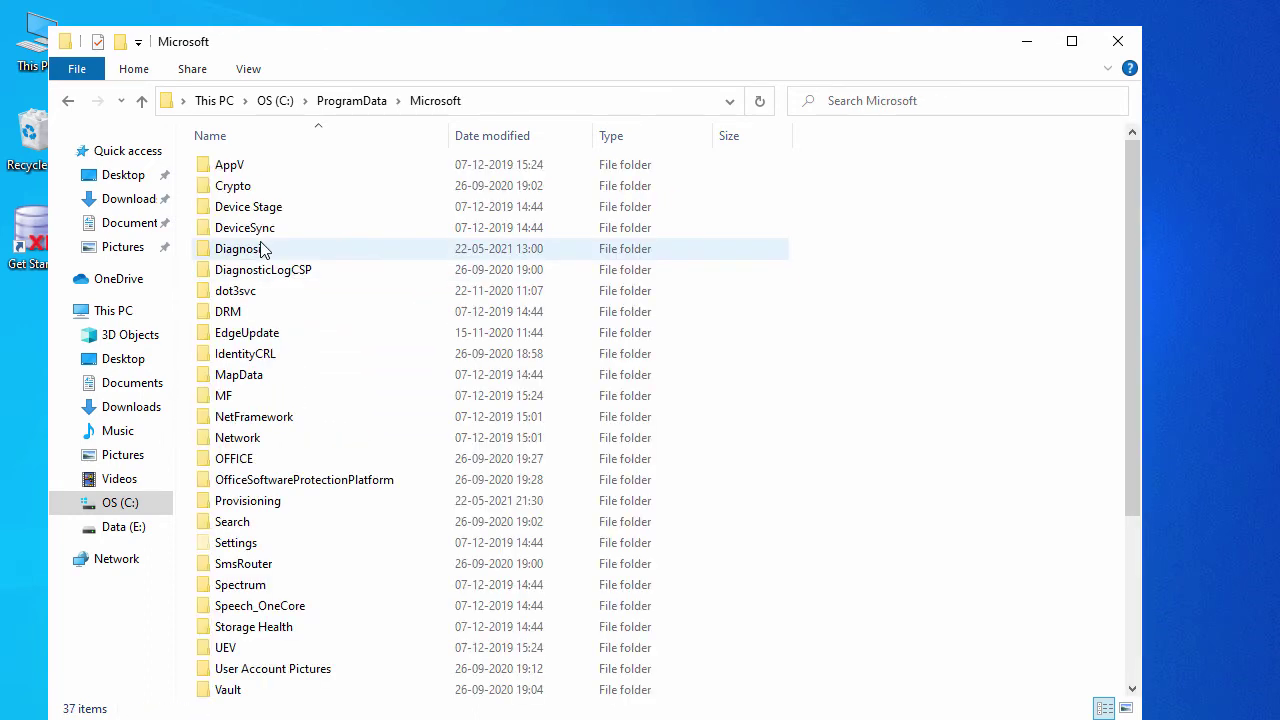
scroll(285, 358, down, 2)
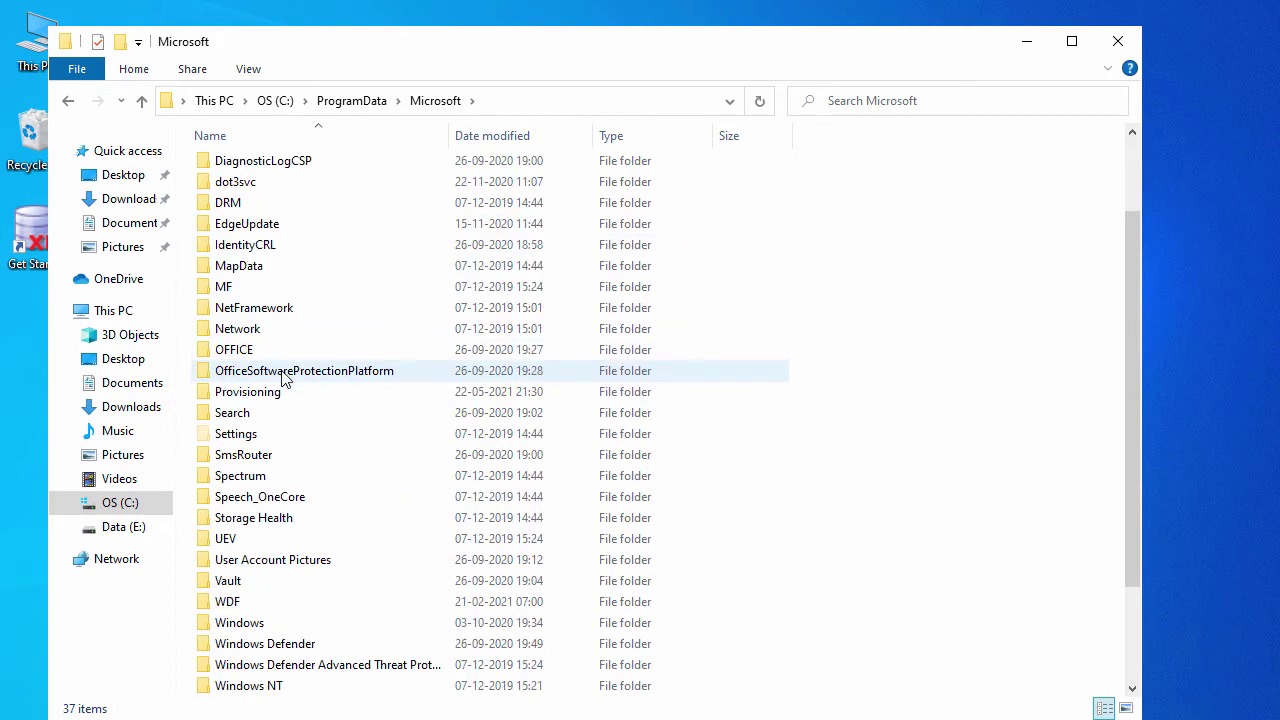
double_click(280, 625)
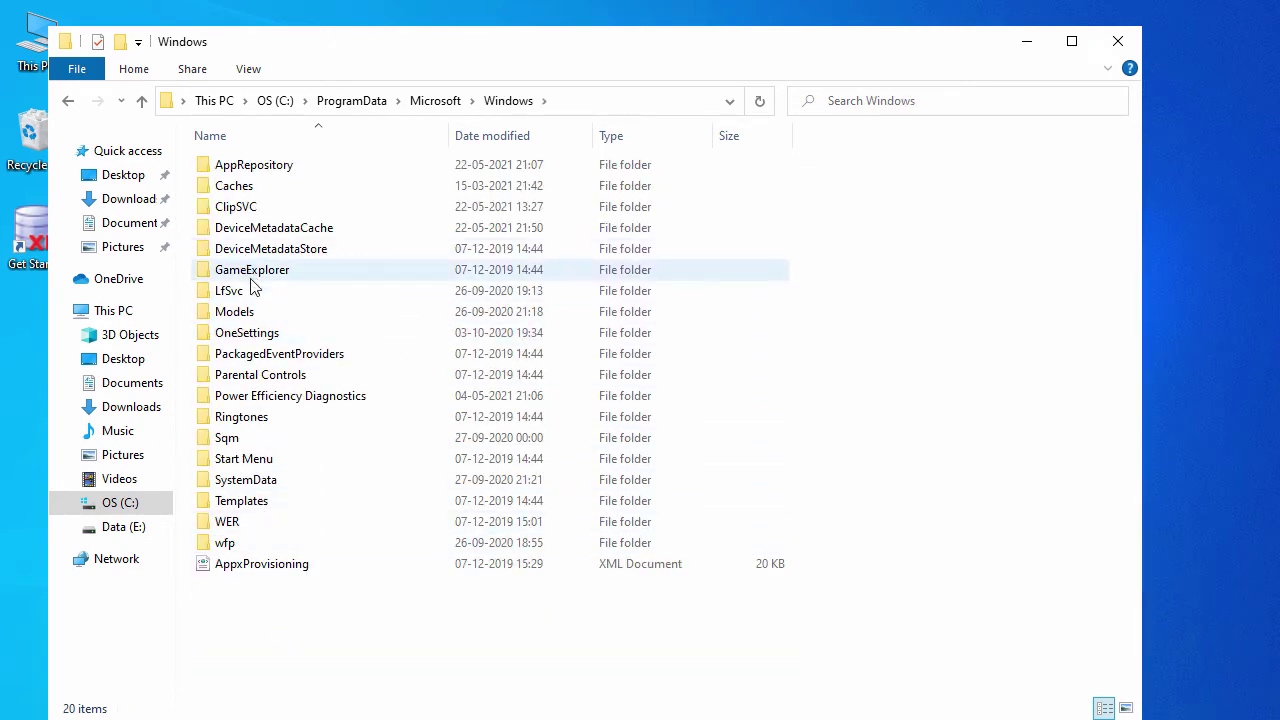
double_click(258, 462)
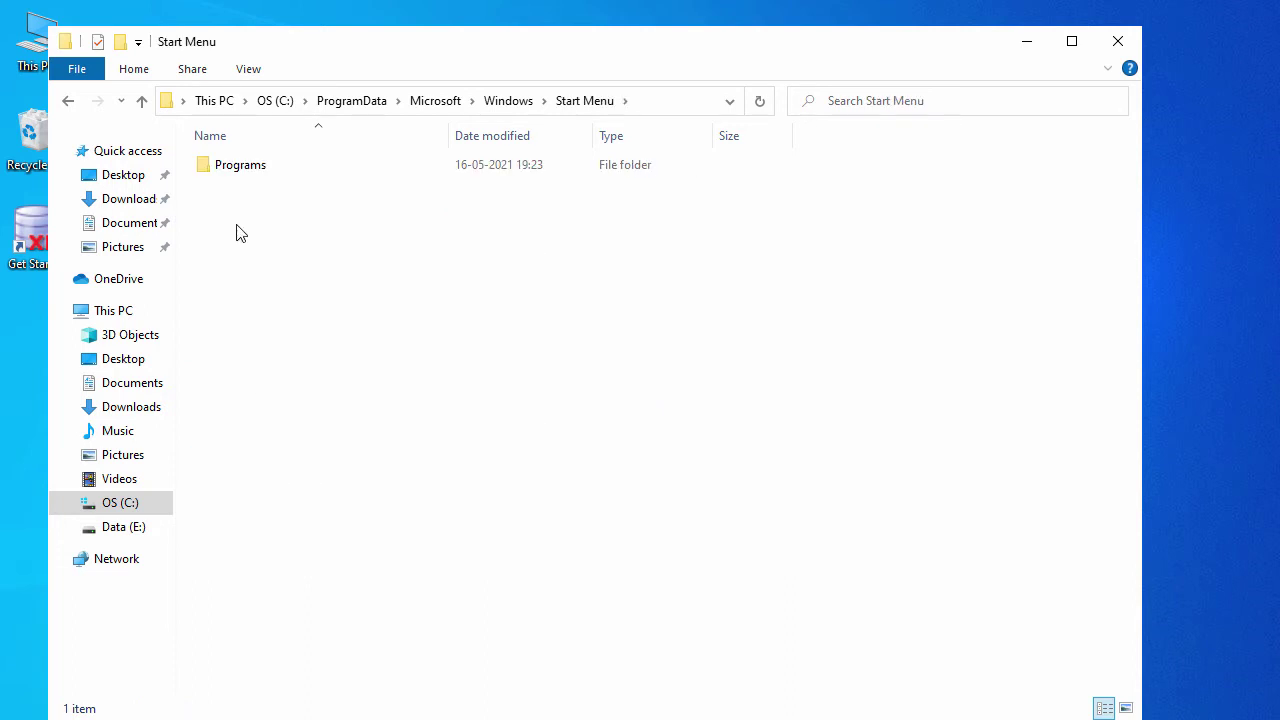
double_click(240, 178)
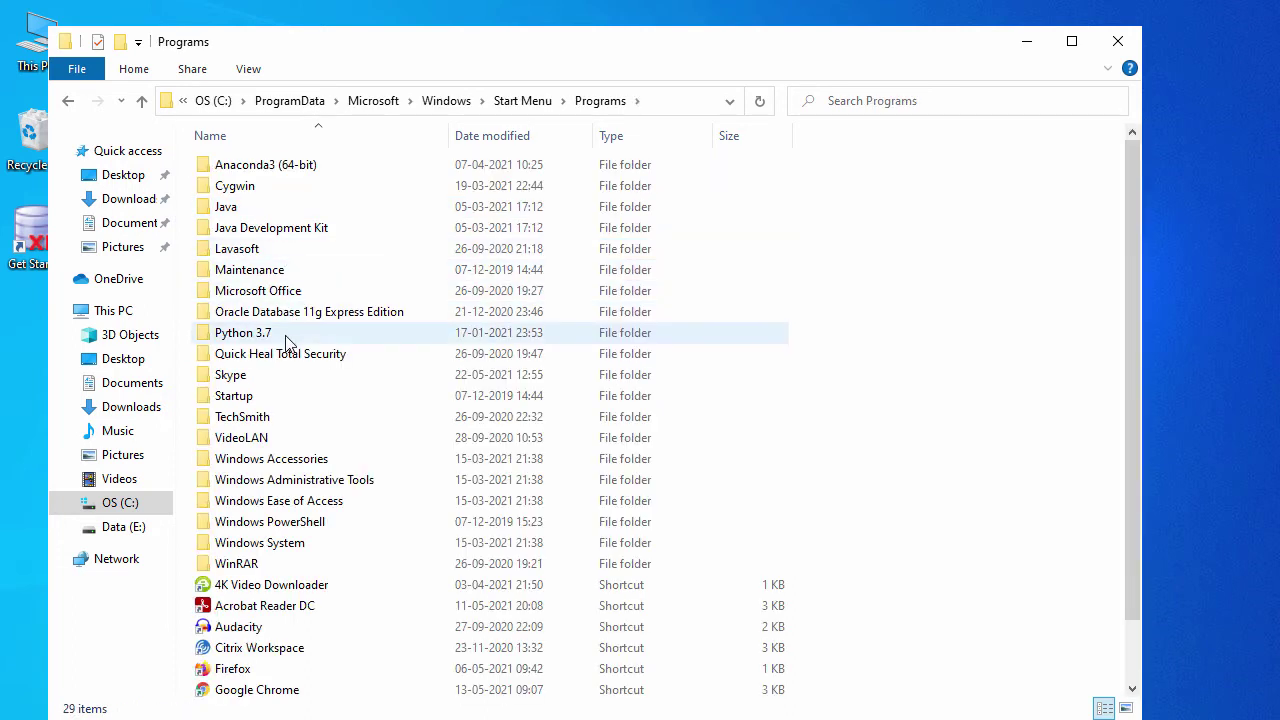
click(288, 317)
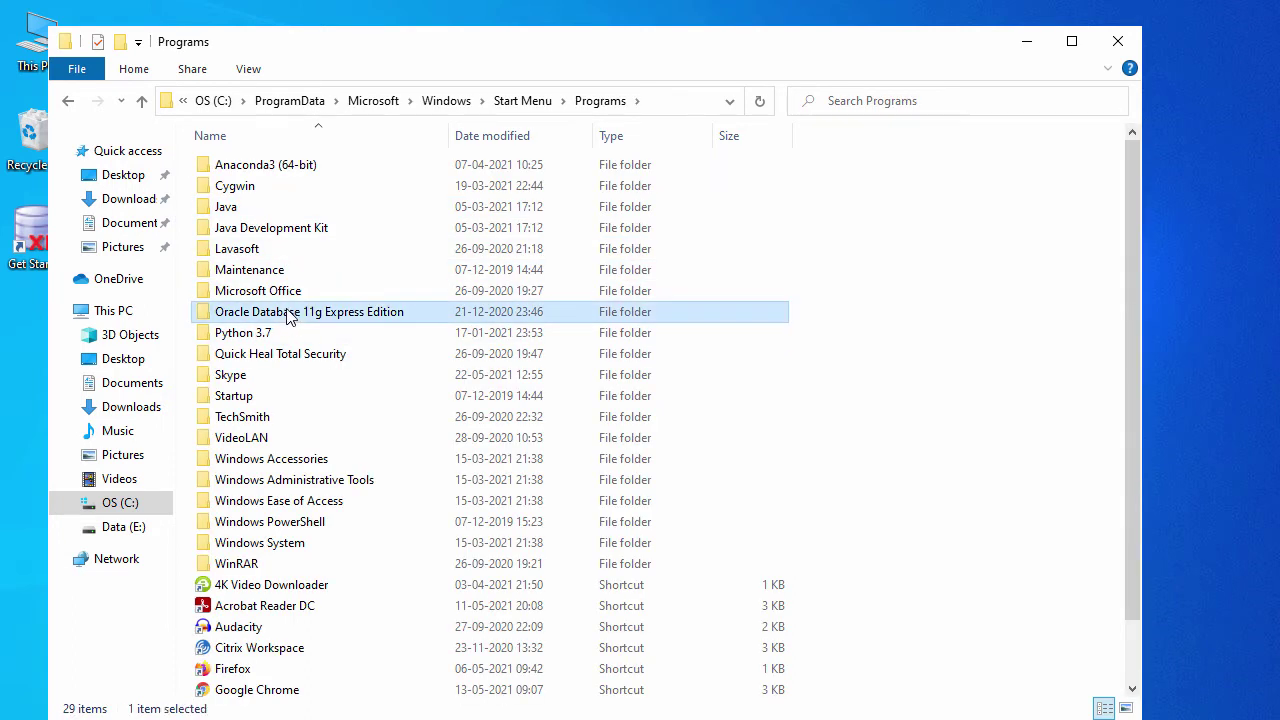
double_click(288, 317)
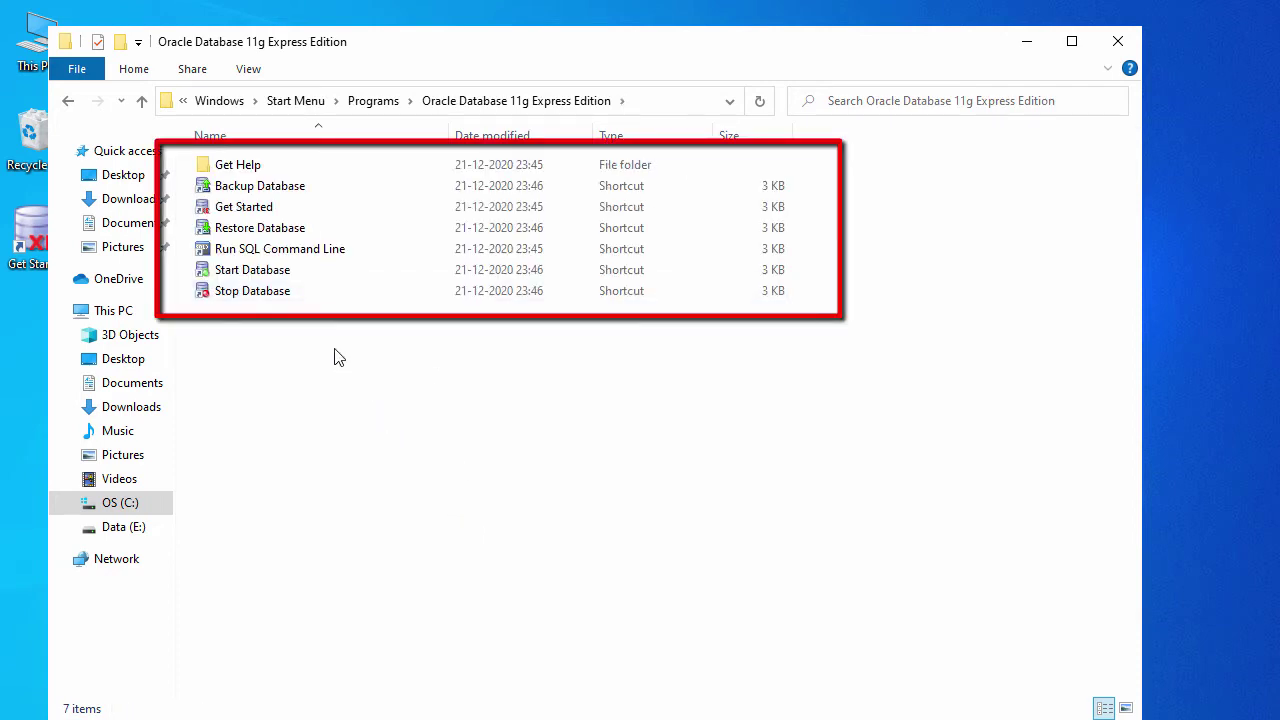
click(1117, 45)
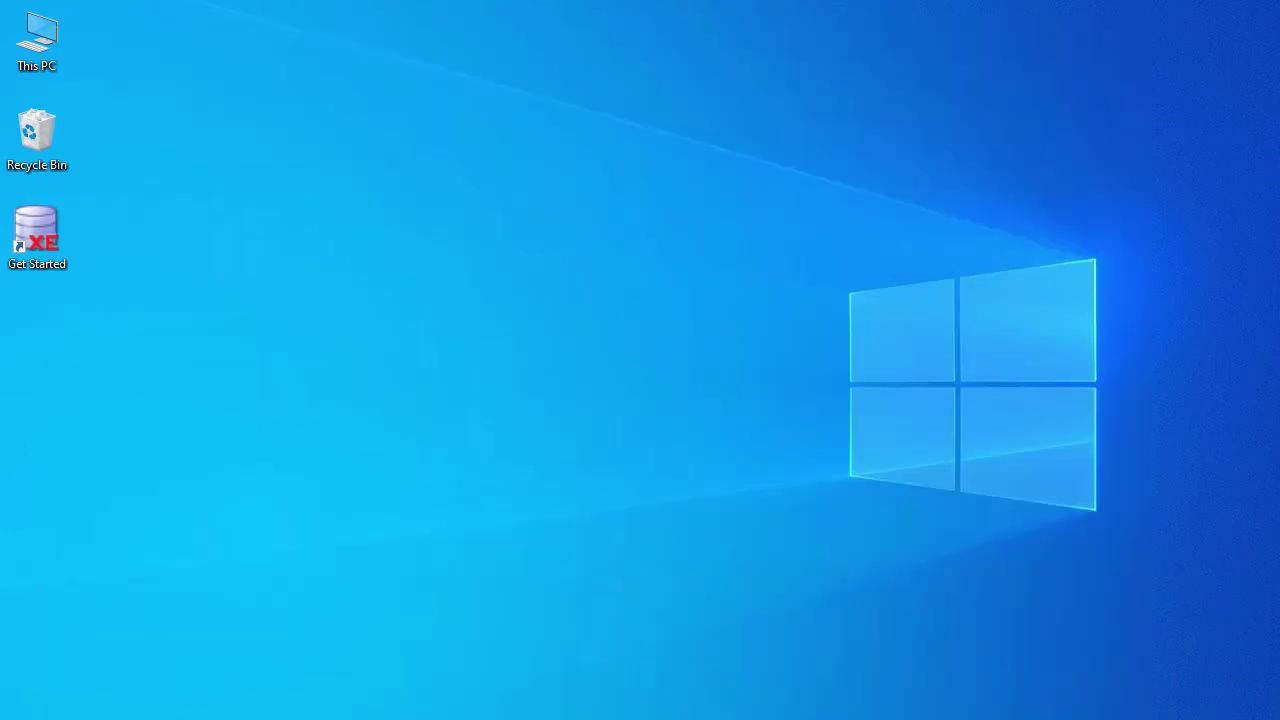
- Uninstall Oracle Database 11g Express Edition from Programs and Features, confirming complete removal and finishing the wizard
mouse_move(680, 708)
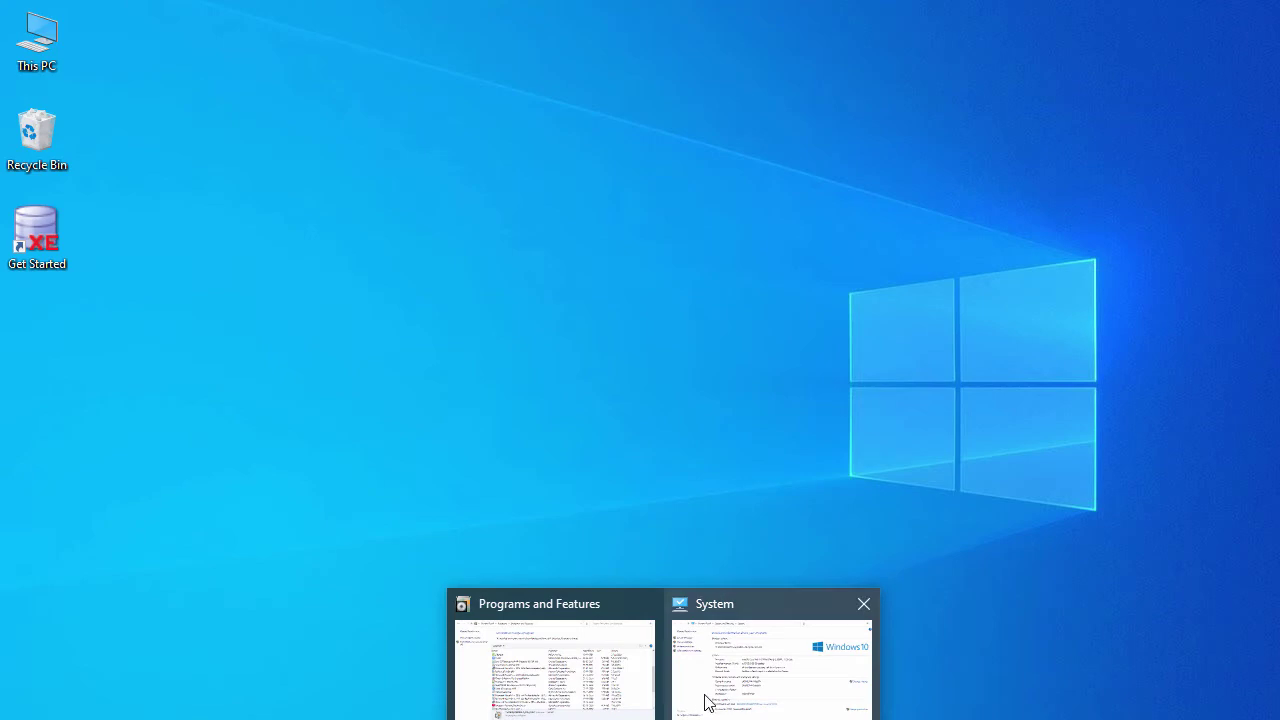
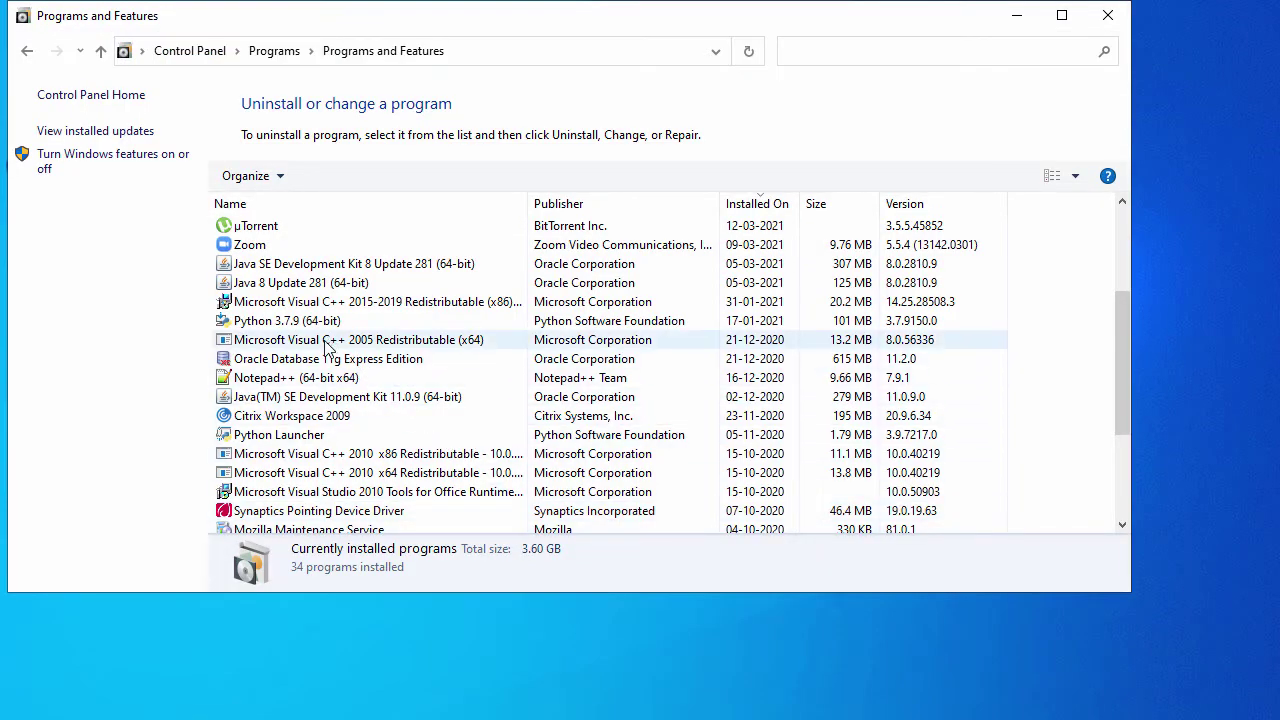
click(320, 364)
right_click(320, 366)
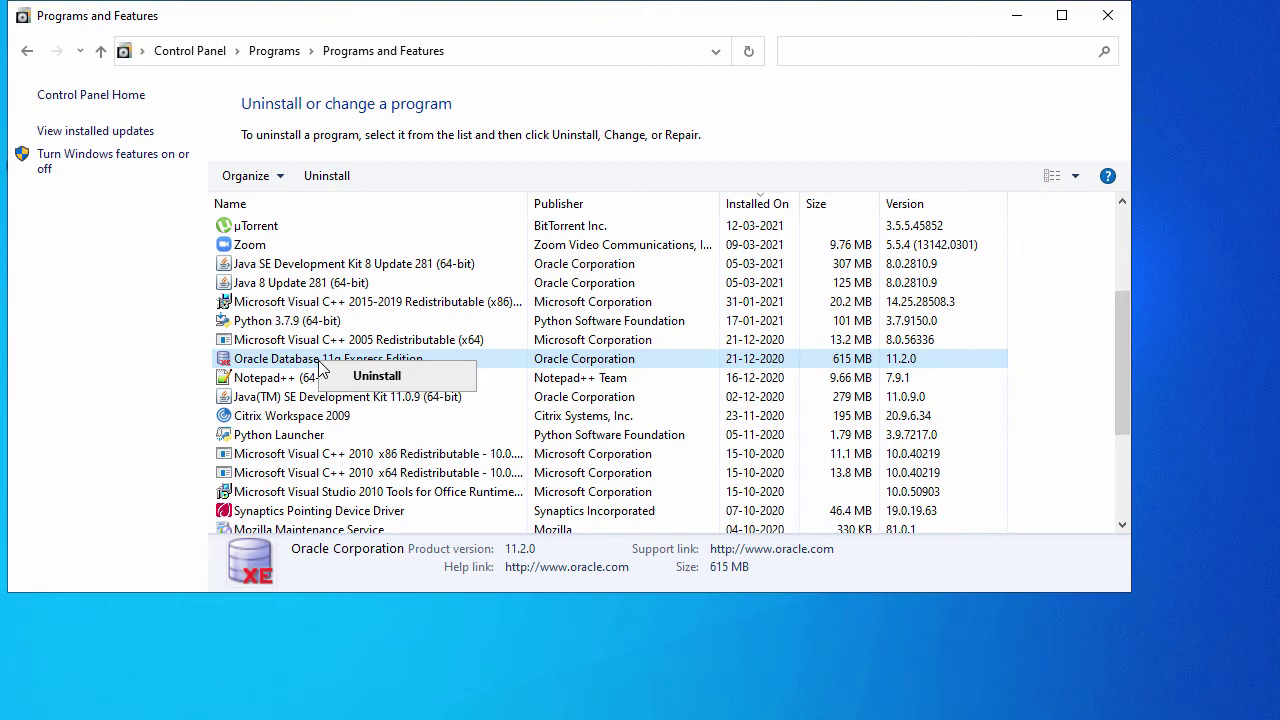
click(342, 380)
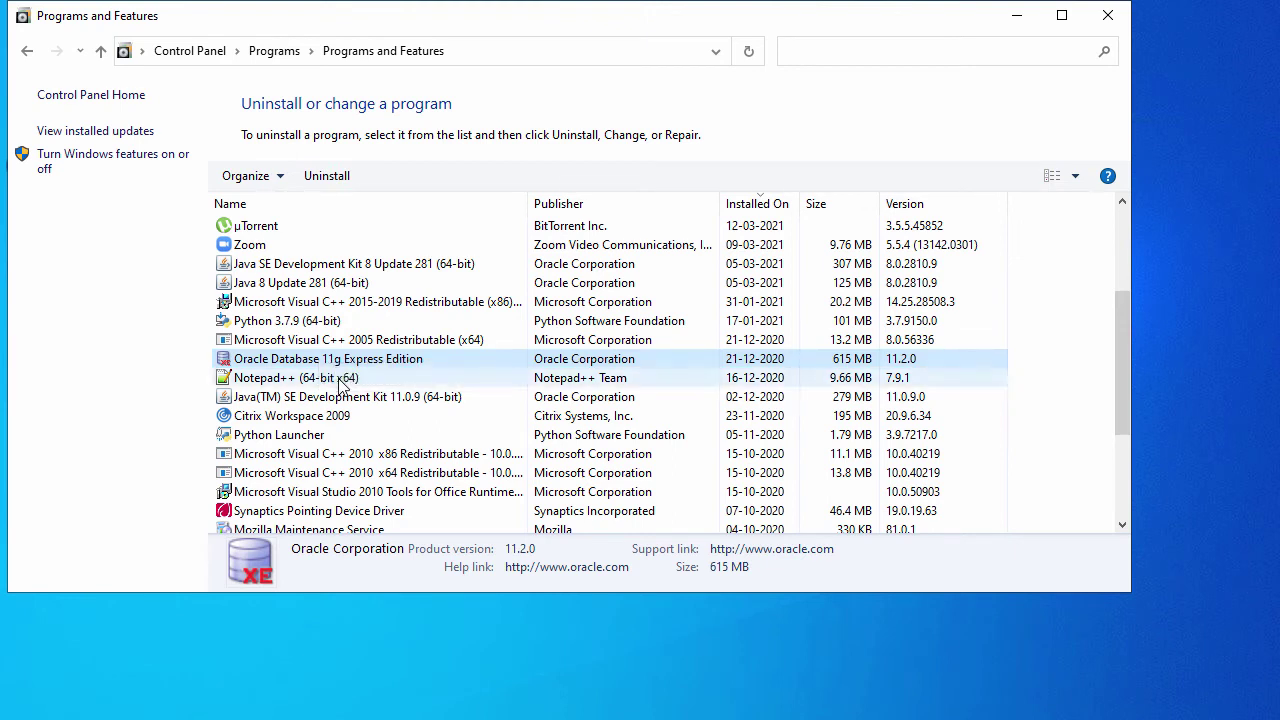
click(1018, 20)
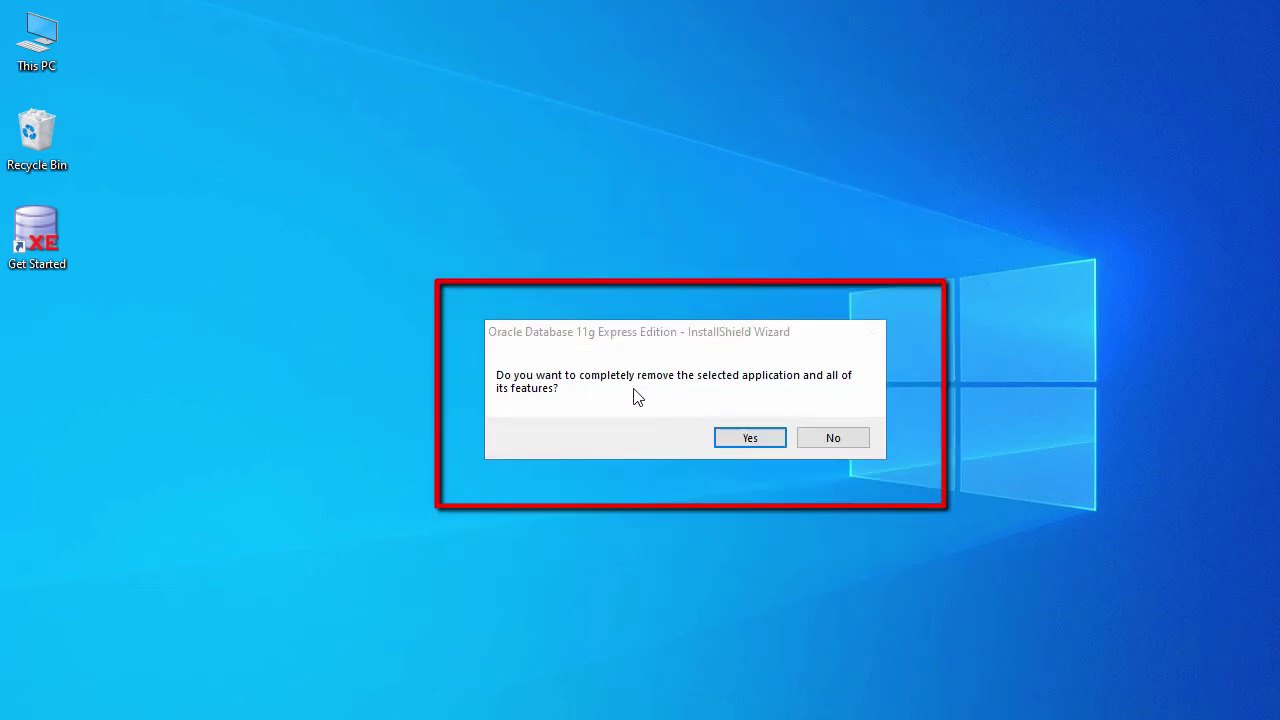
click(751, 440)
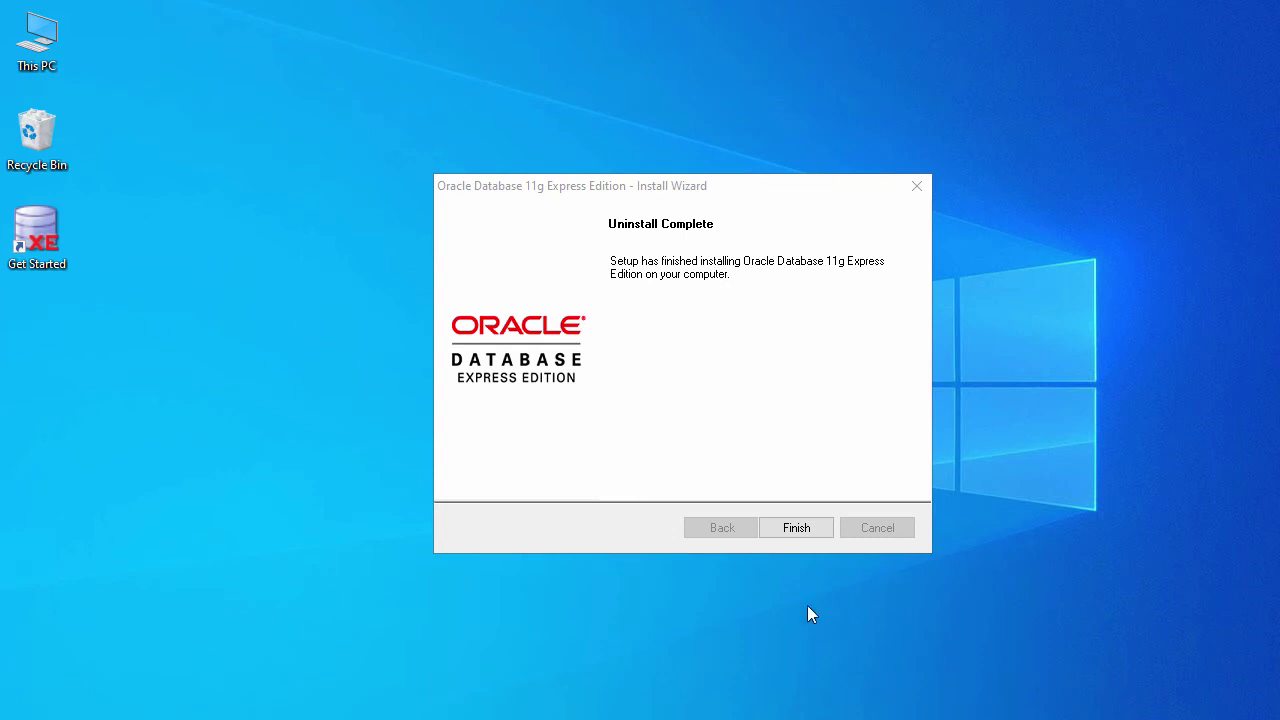
click(796, 528)
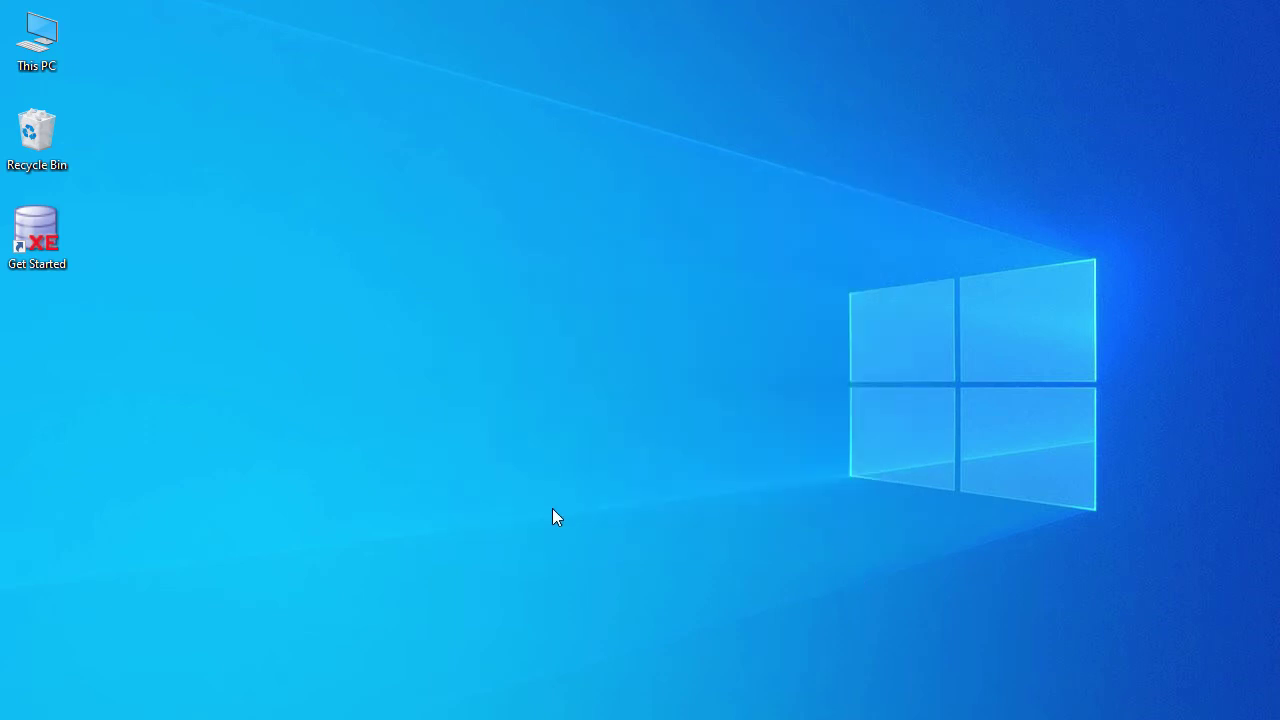
- Delete the C:\oraclexe\app\oracle\product\11.2.0\server\bin entry from the system Path environment variable, save the change and close the system settings
click(47, 236)
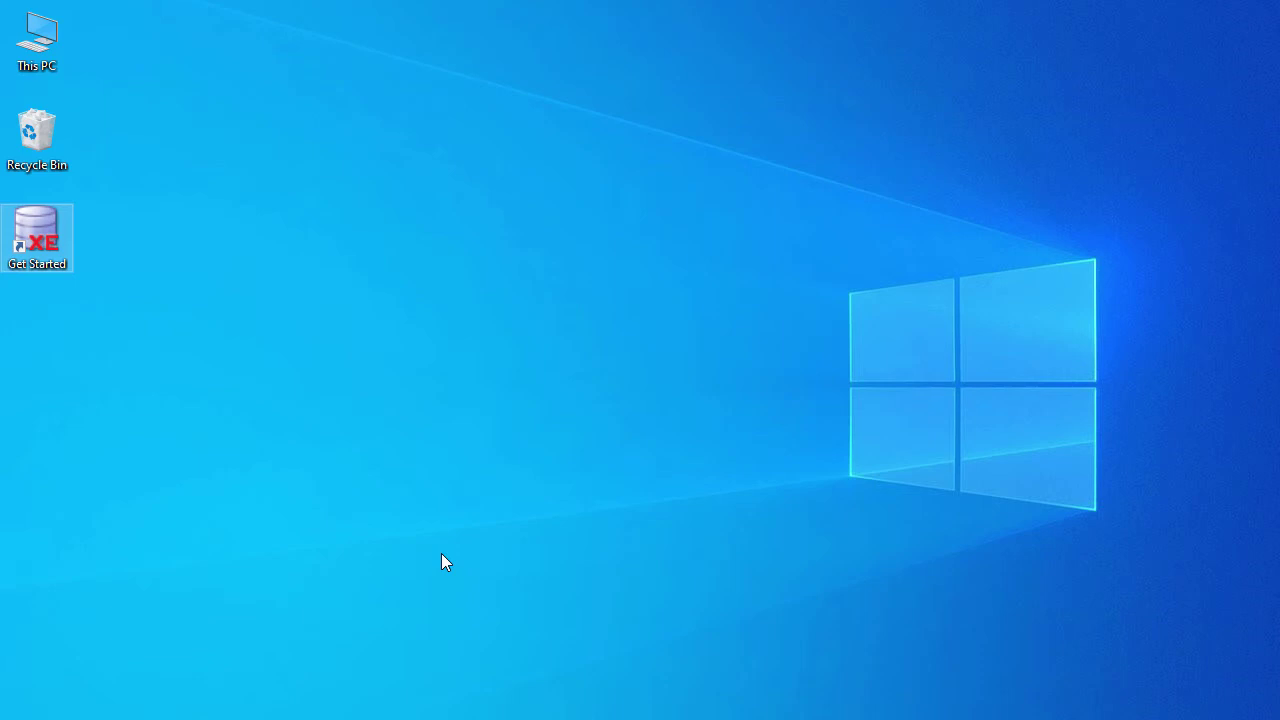
right_click(36, 46)
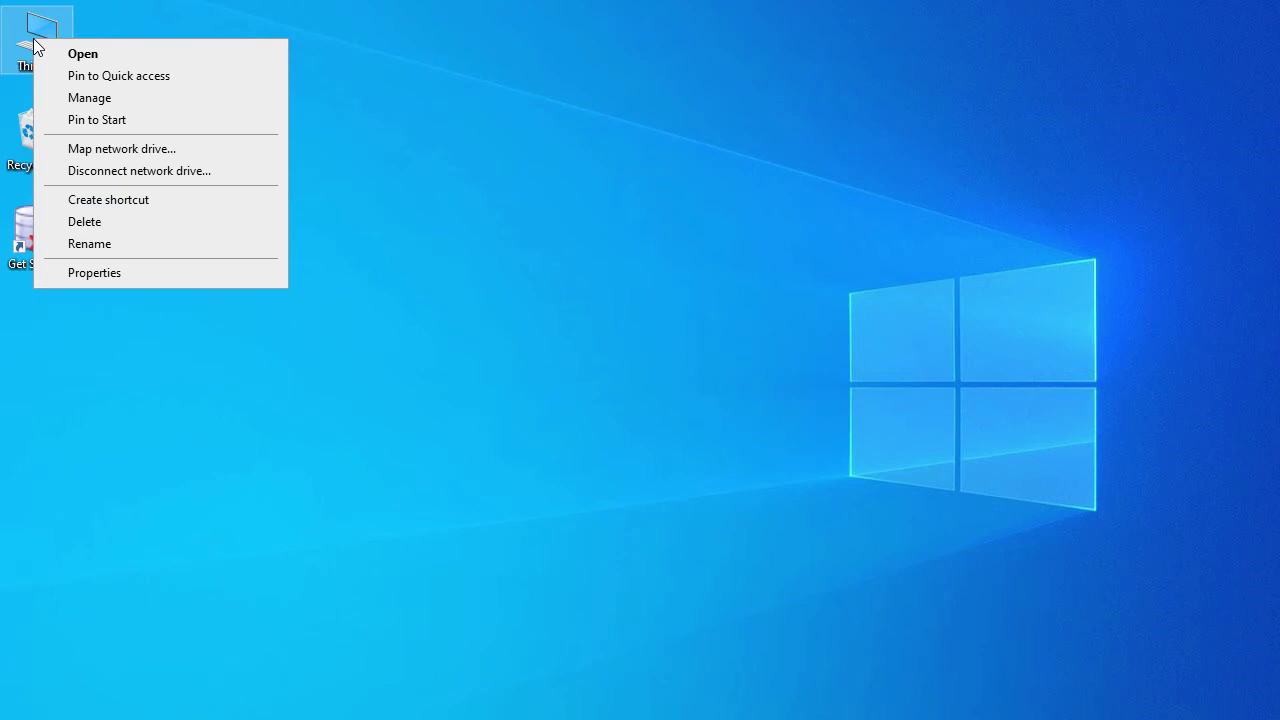
click(131, 272)
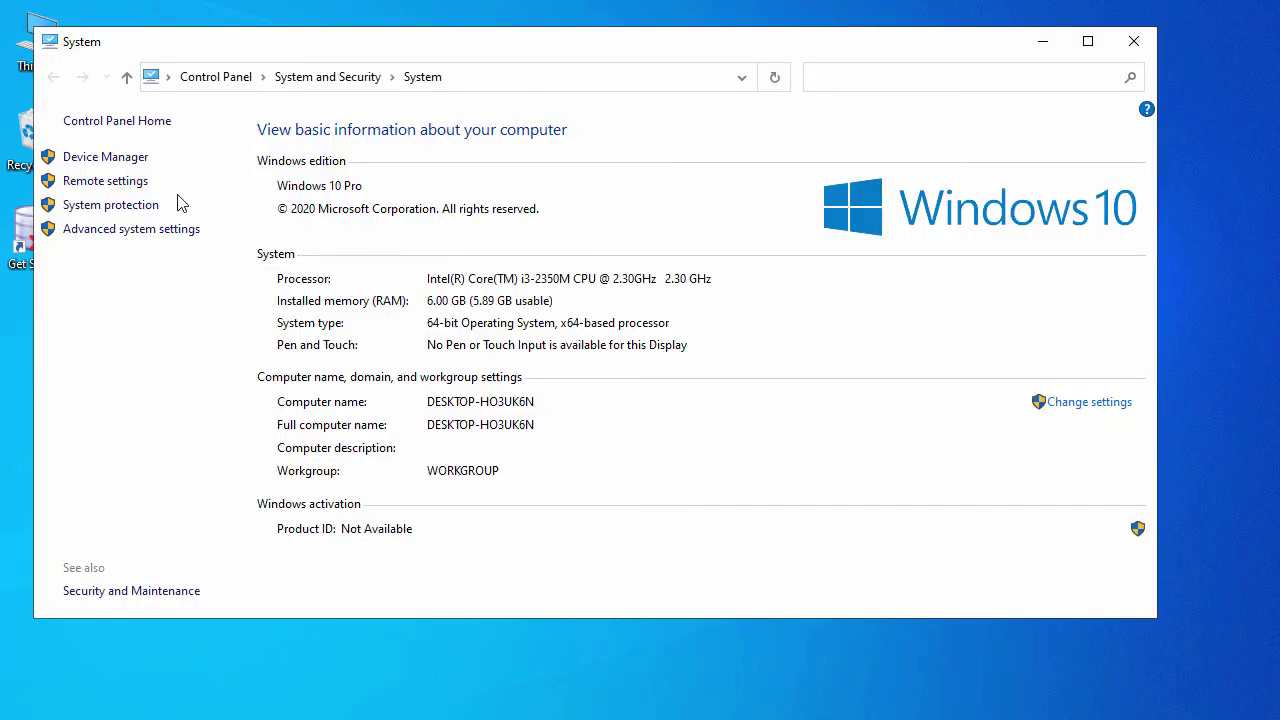
click(147, 236)
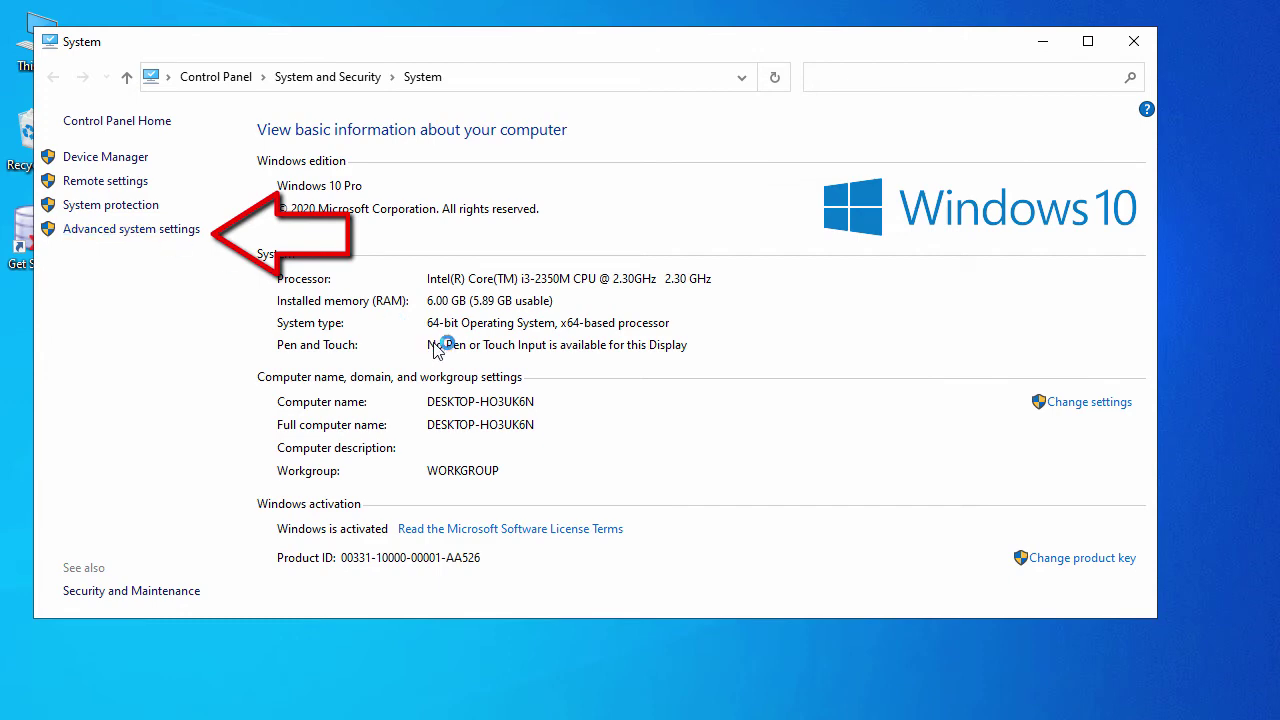
click(460, 521)
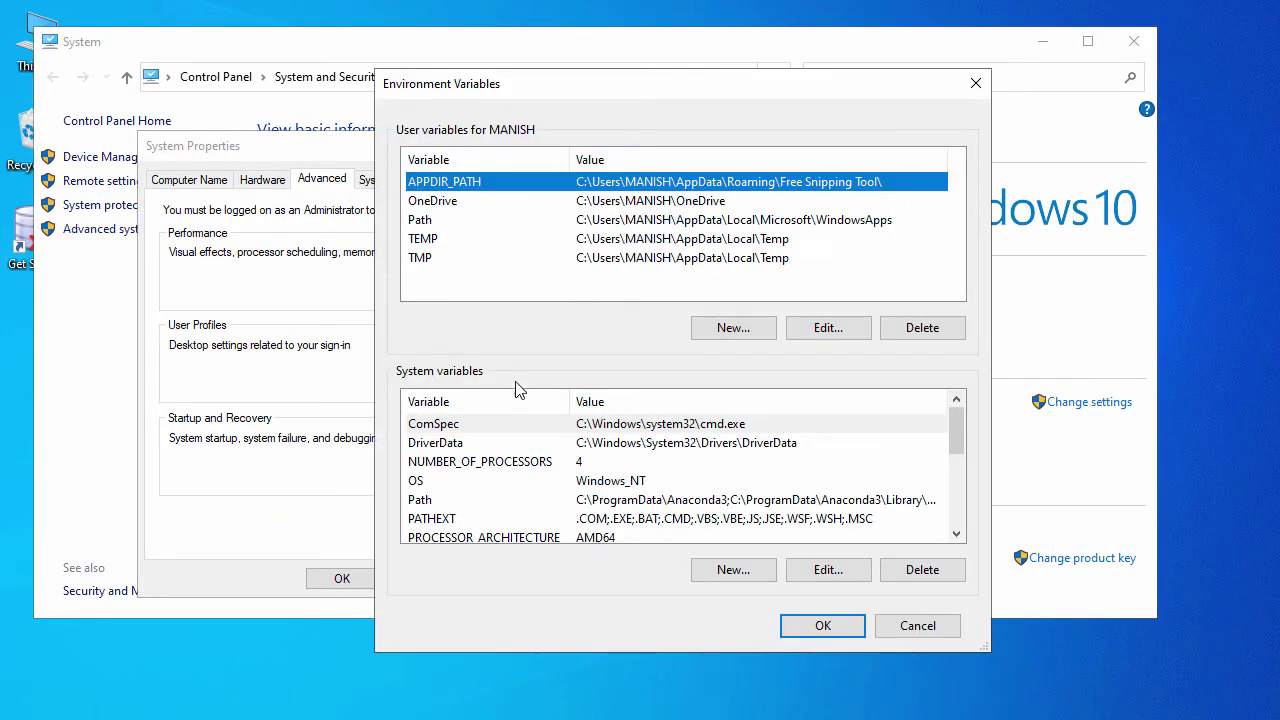
click(463, 503)
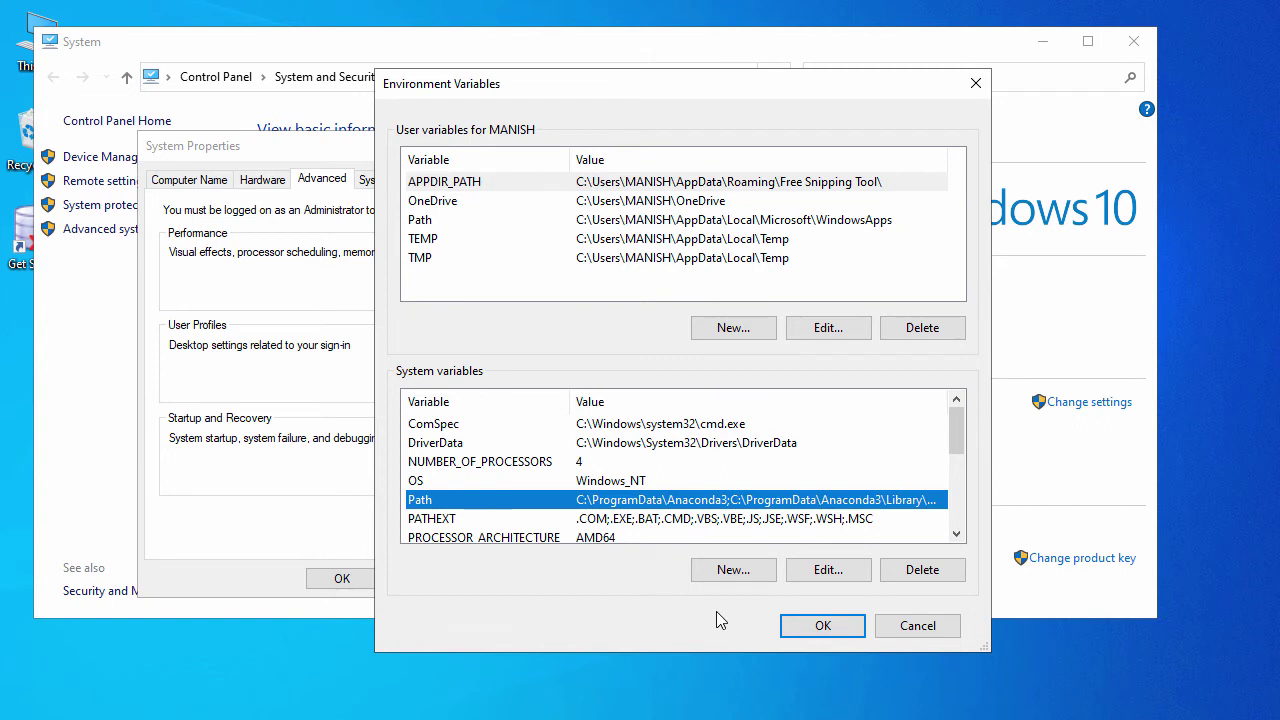
click(826, 571)
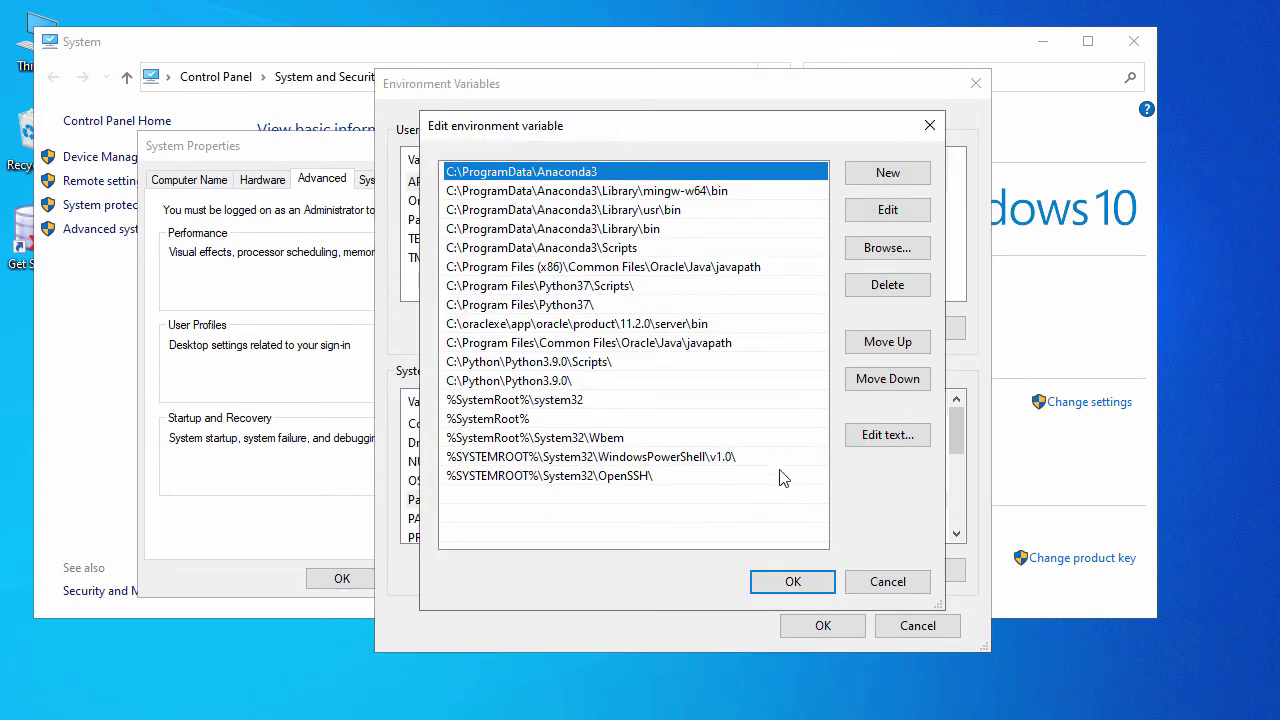
click(663, 326)
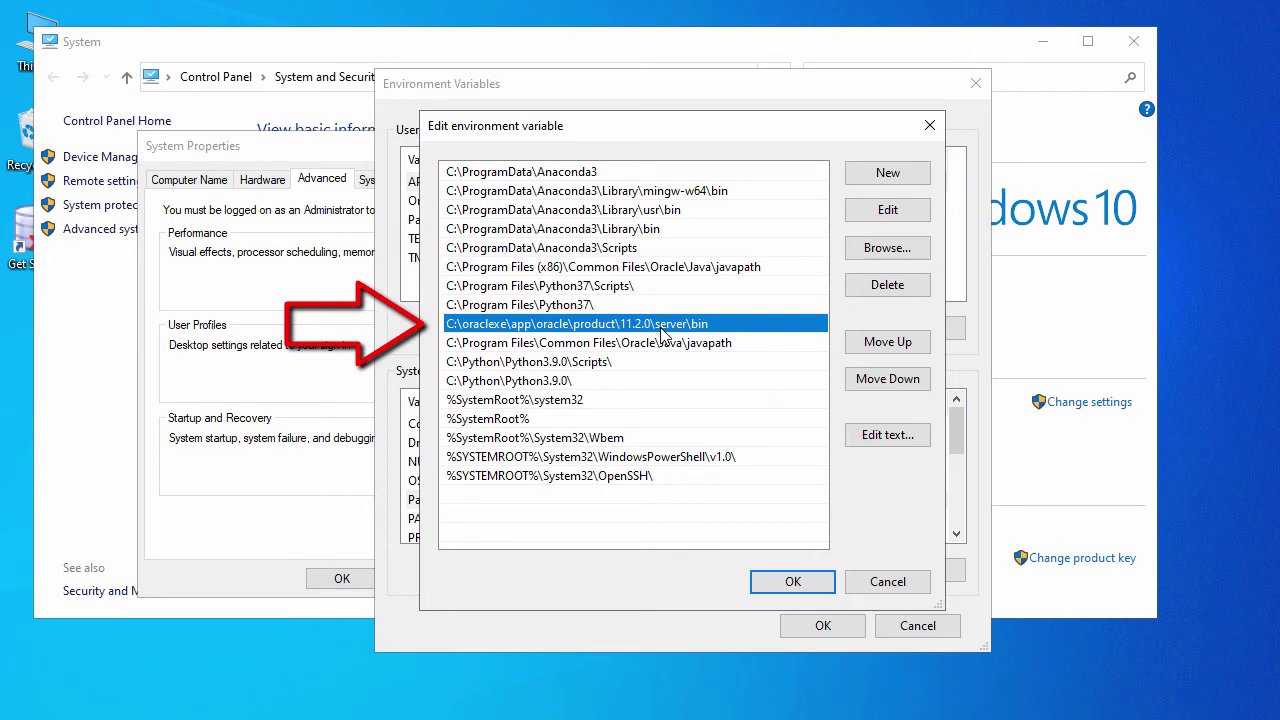
click(874, 292)
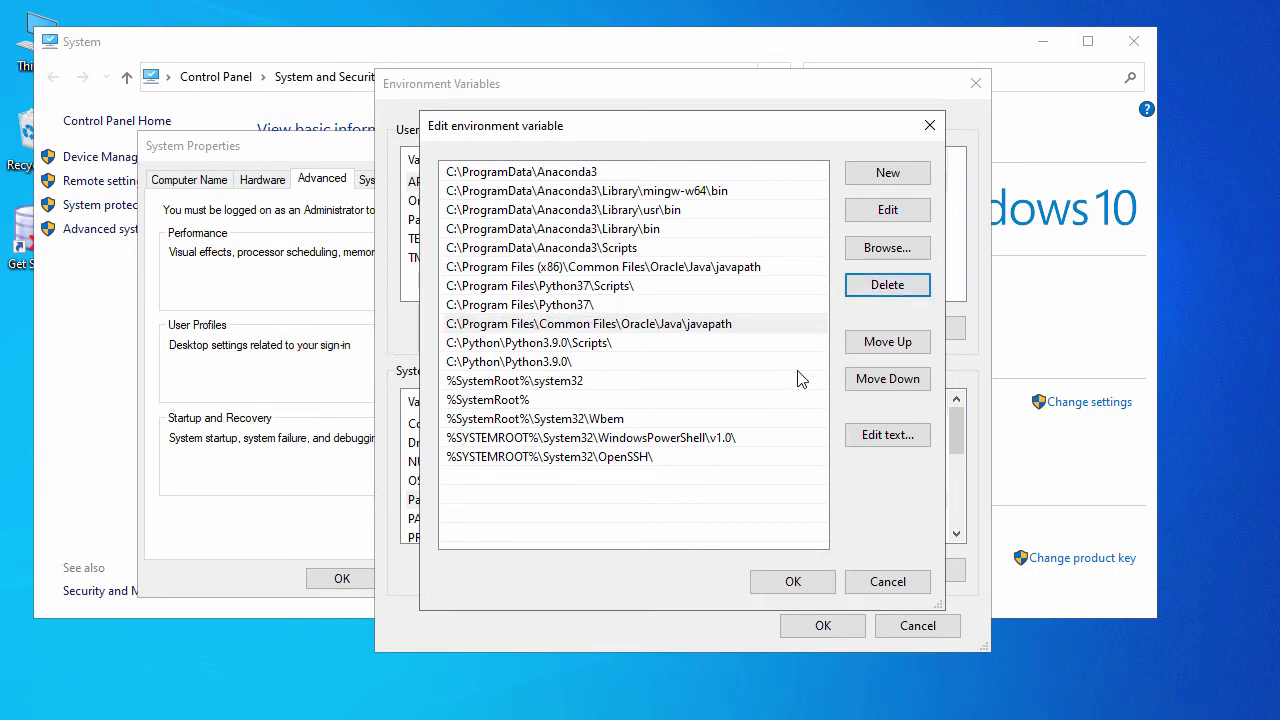
click(804, 584)
click(825, 630)
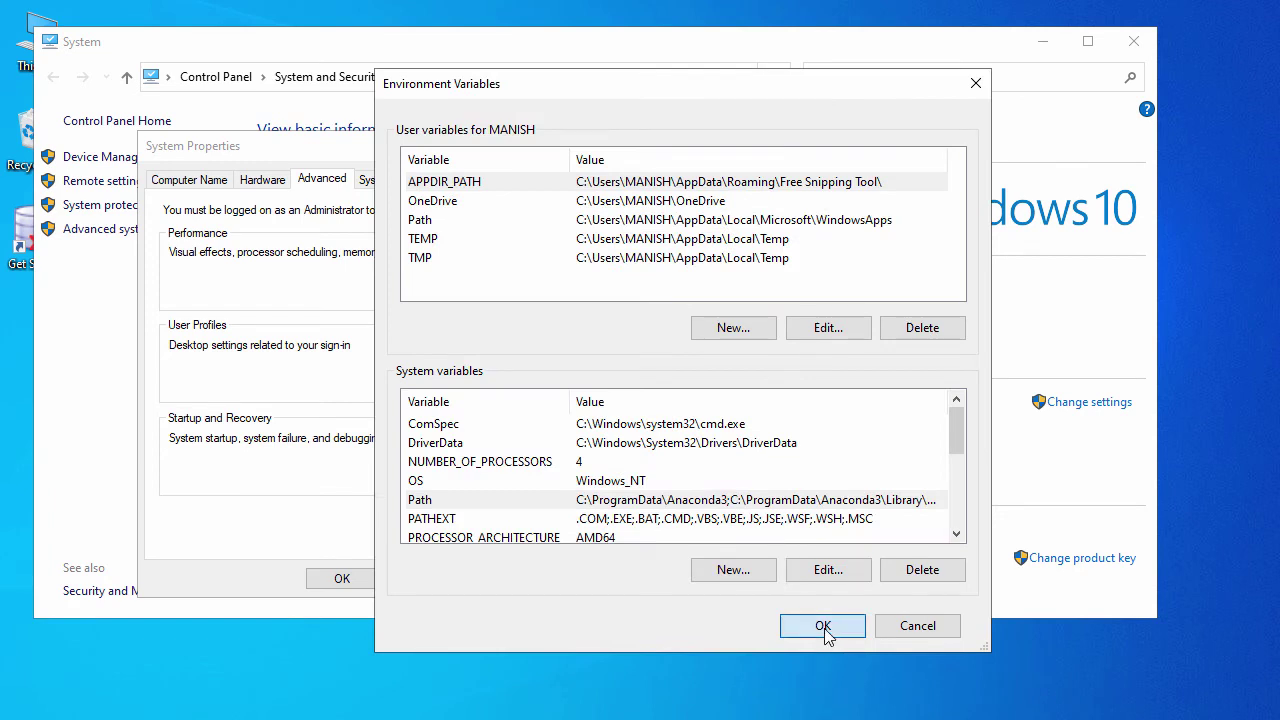
click(342, 580)
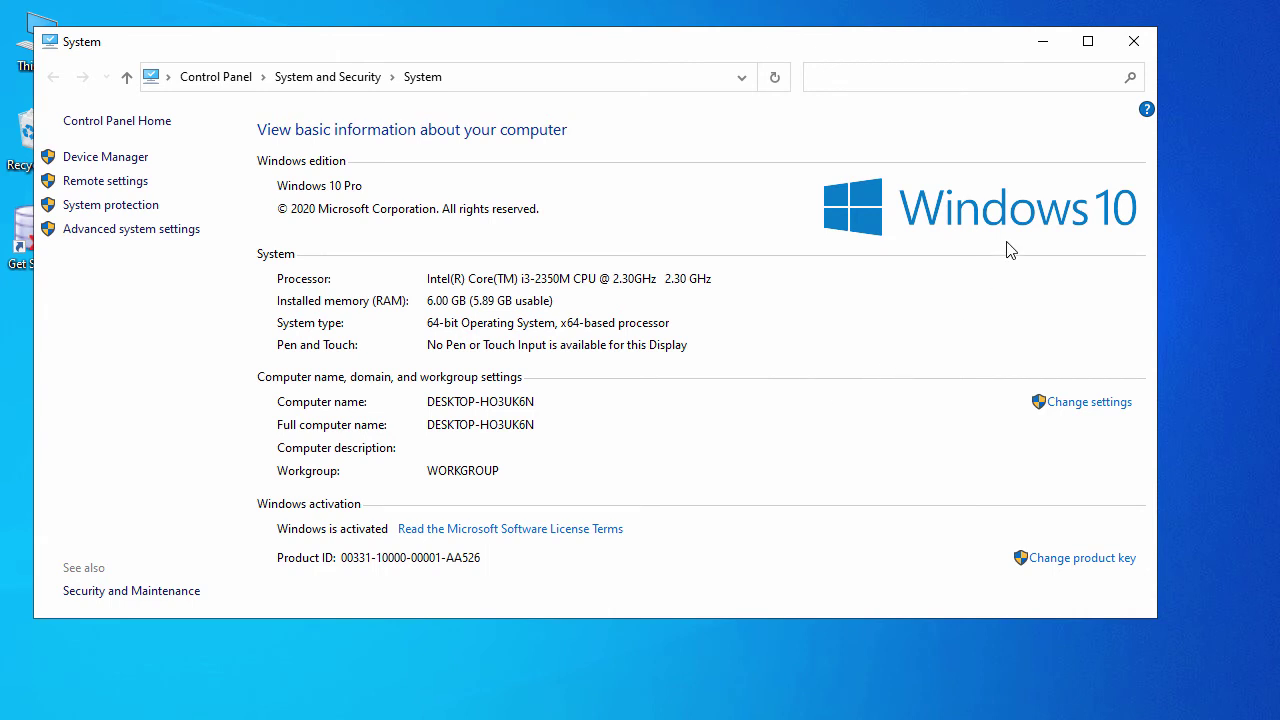
click(1134, 42)
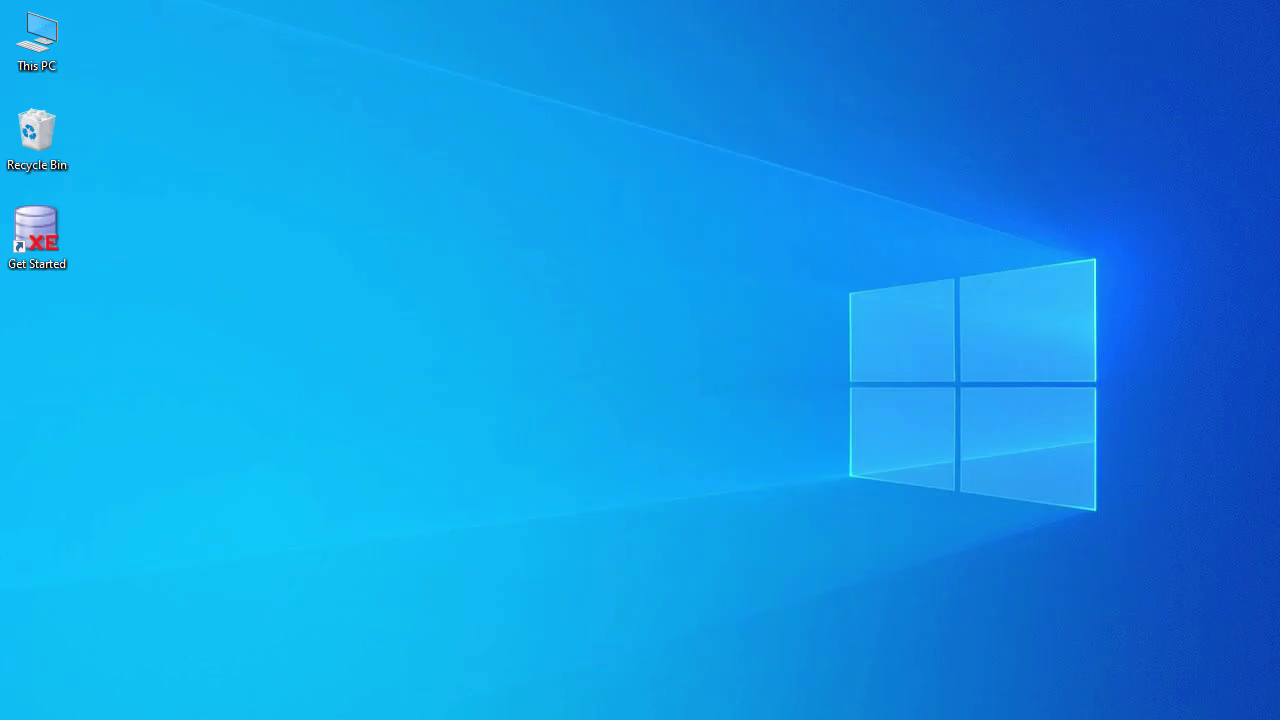
- Launch Registry Editor by running regedit from the Run dialog
key(super+s)
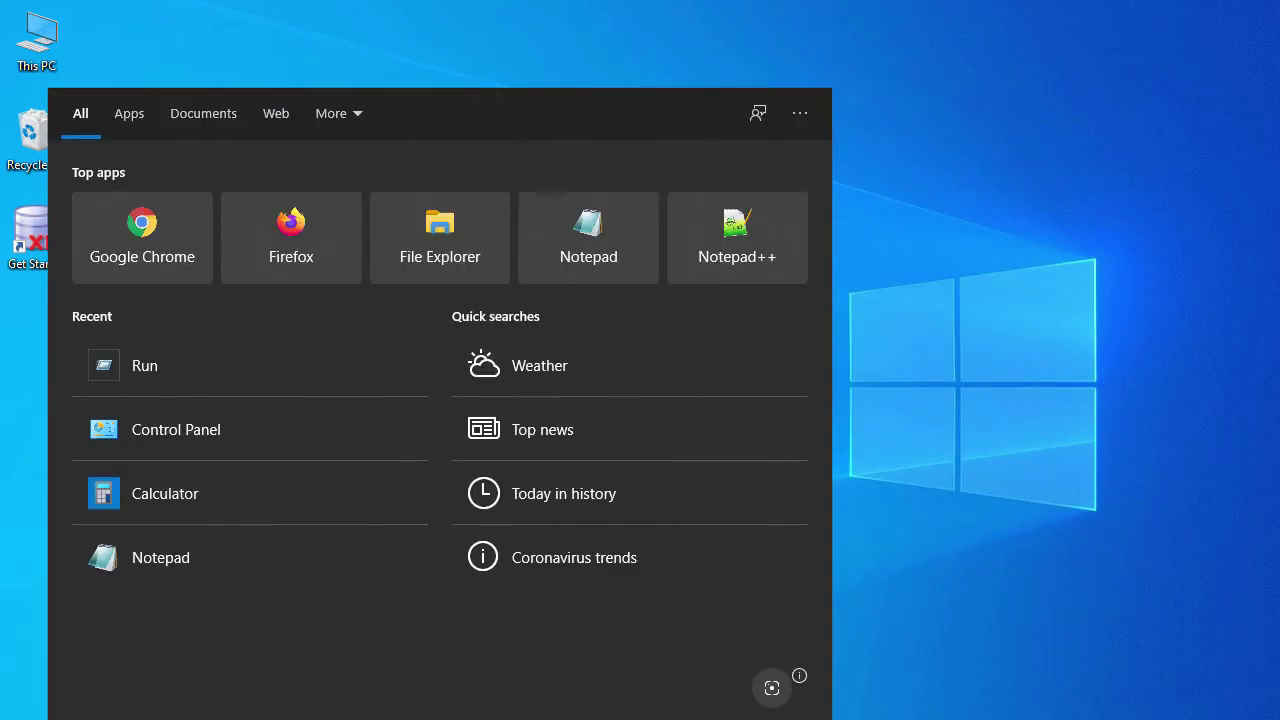
text(run)
key(Return)
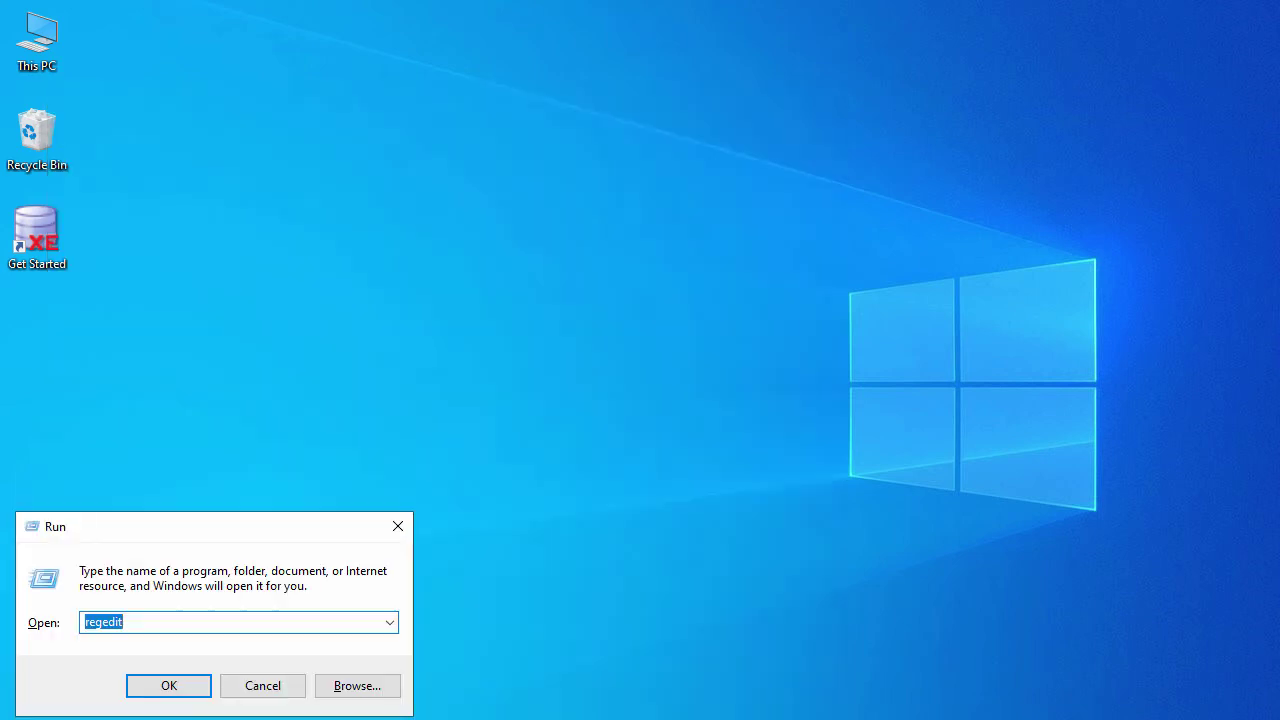
click(154, 621)
click(181, 688)
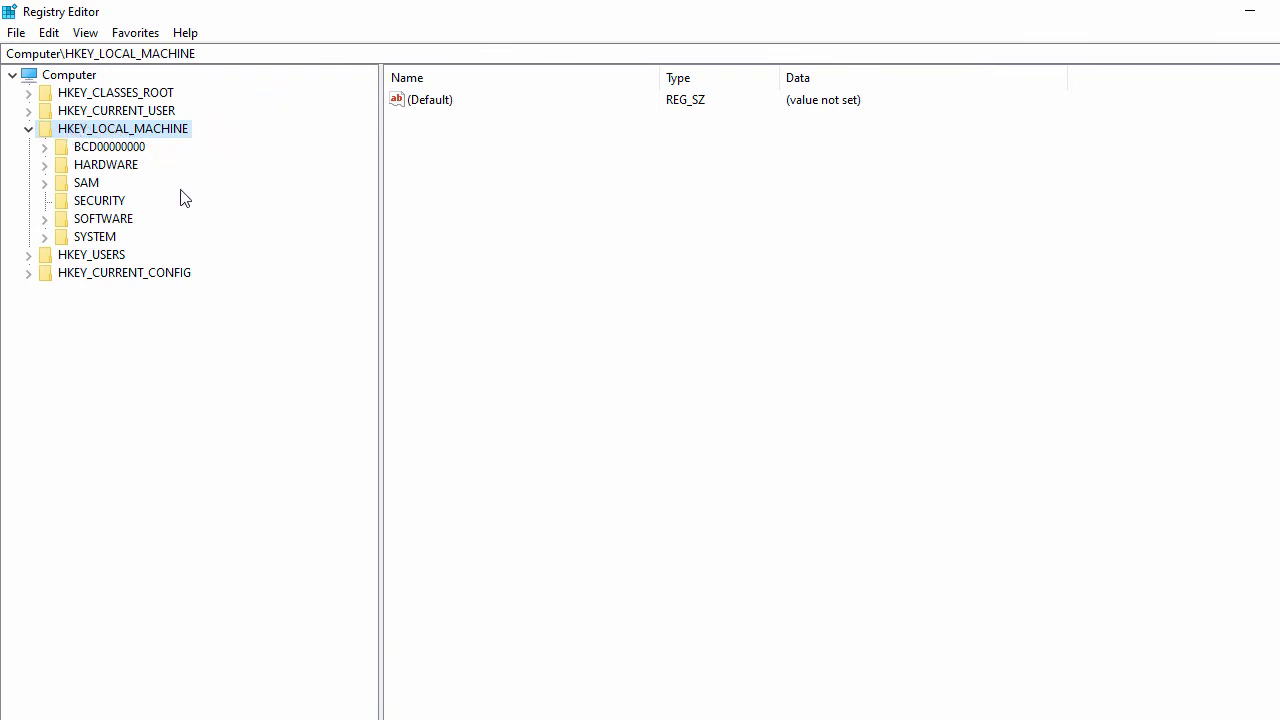
- Check the service keys starting with O under HKEY_LOCAL_MACHINE\SYSTEM\CurrentControlSet\Services for Oracle leftovers, then collapse the SYSTEM branch
click(44, 237)
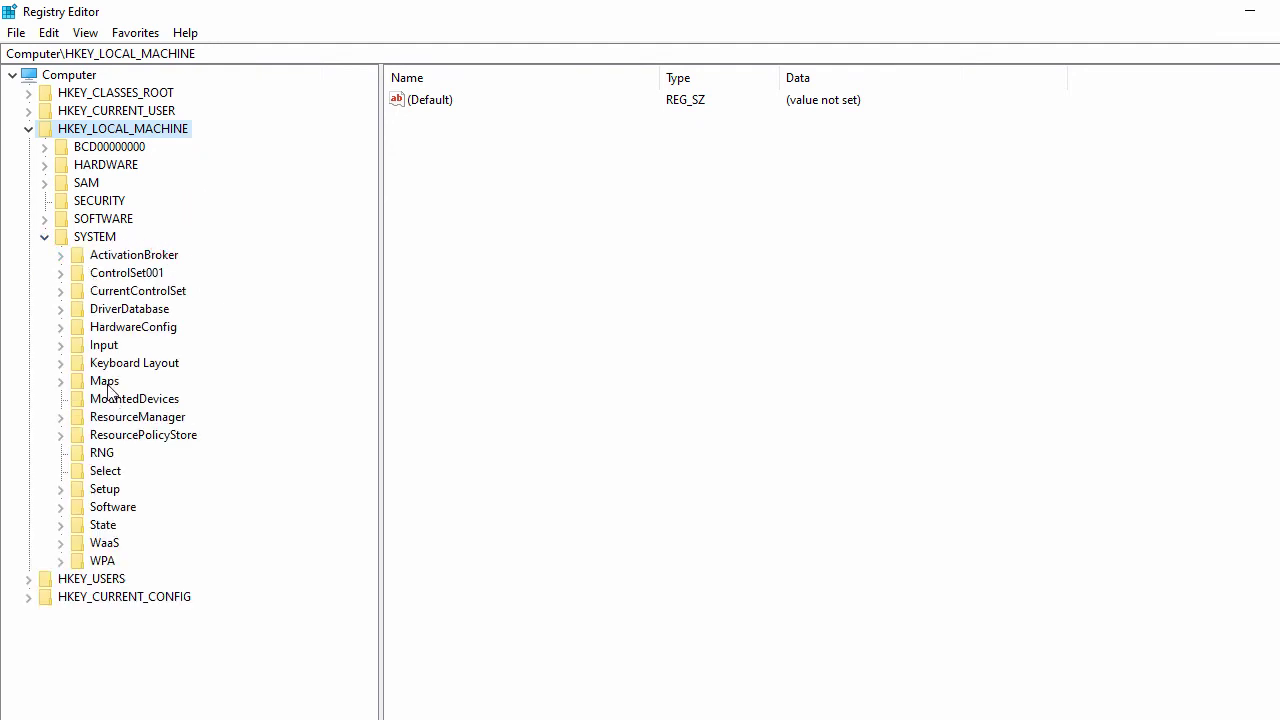
click(61, 292)
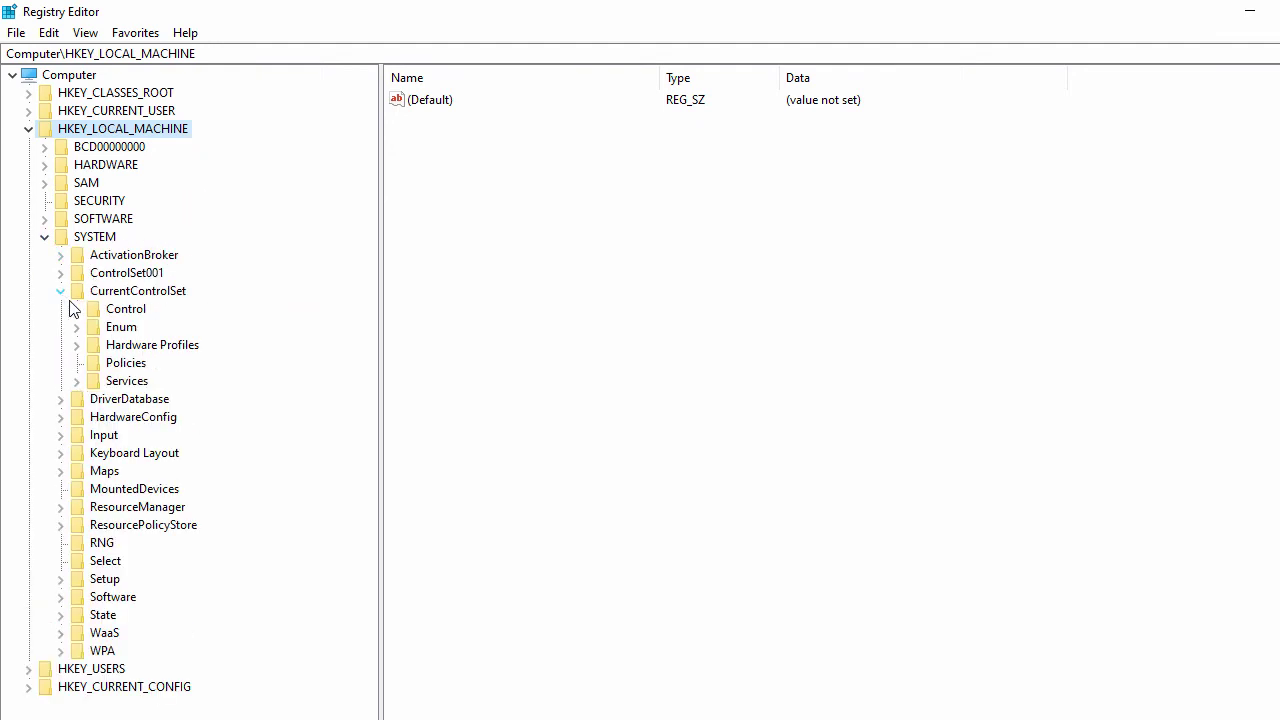
click(77, 381)
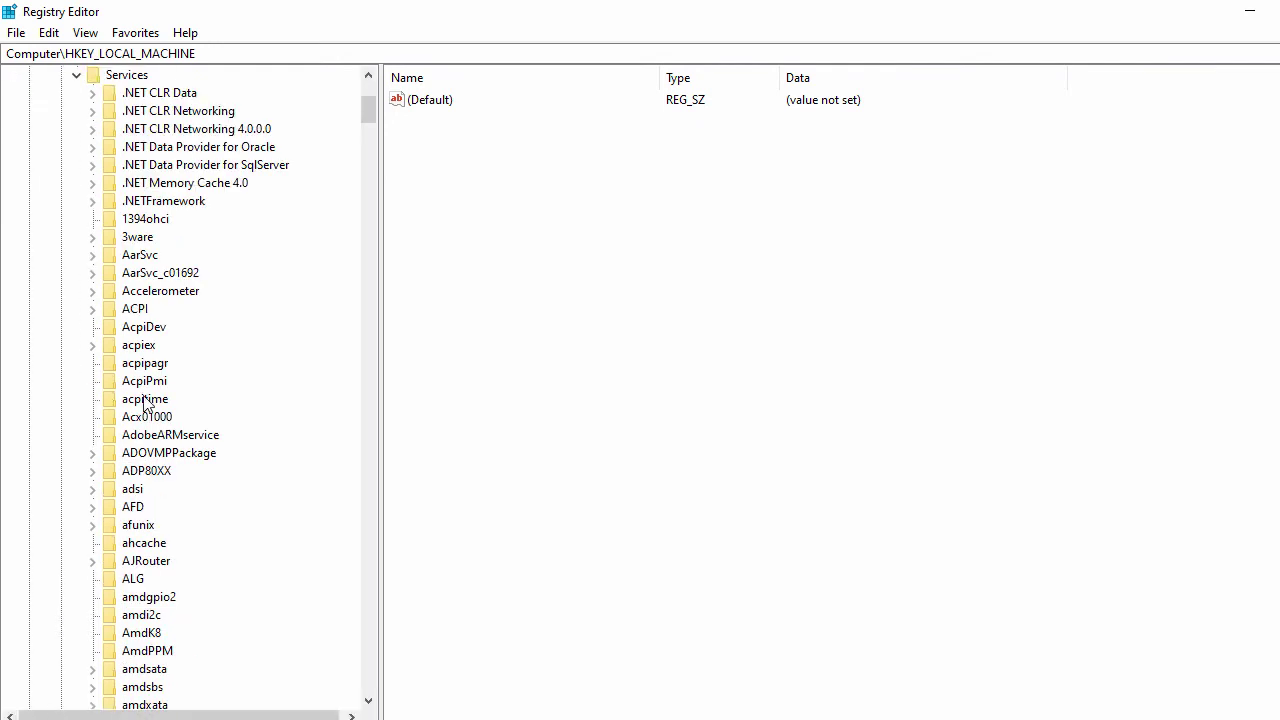
click(155, 203)
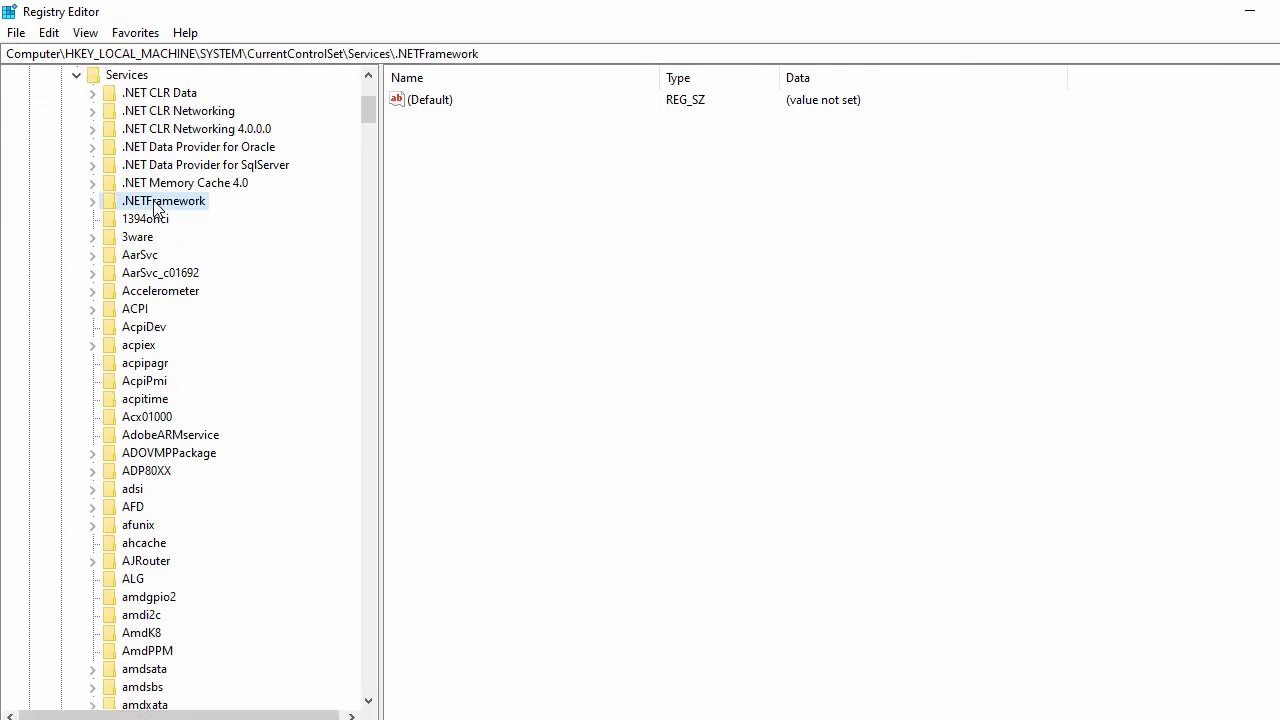
scroll(160, 247, down, 2)
scroll(155, 247, up, 3)
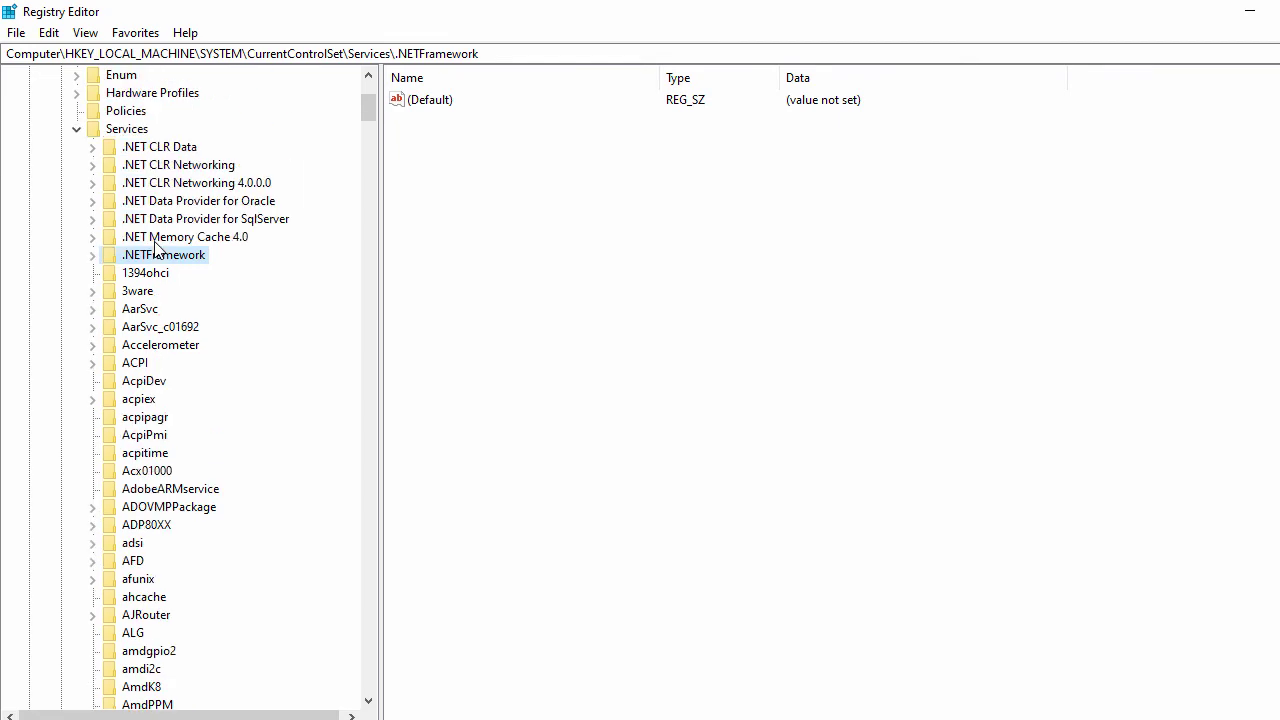
key(o)
scroll(194, 350, down, 5)
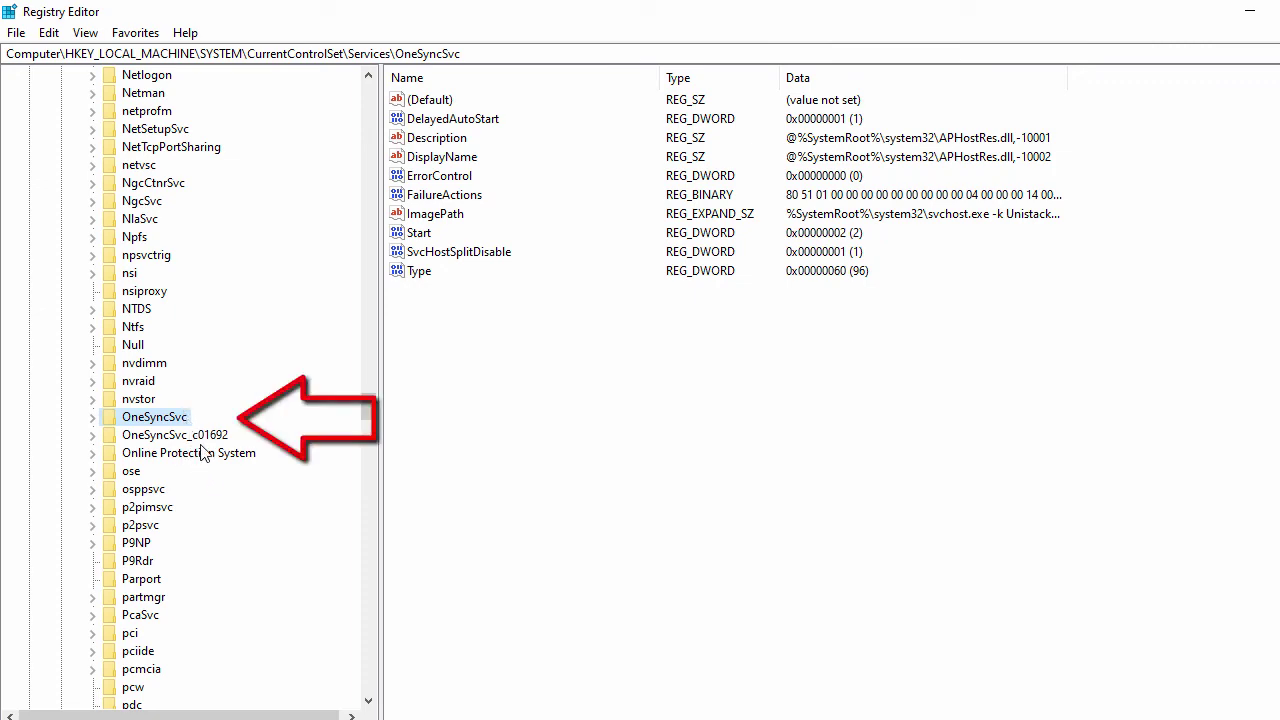
scroll(200, 447, up, 20)
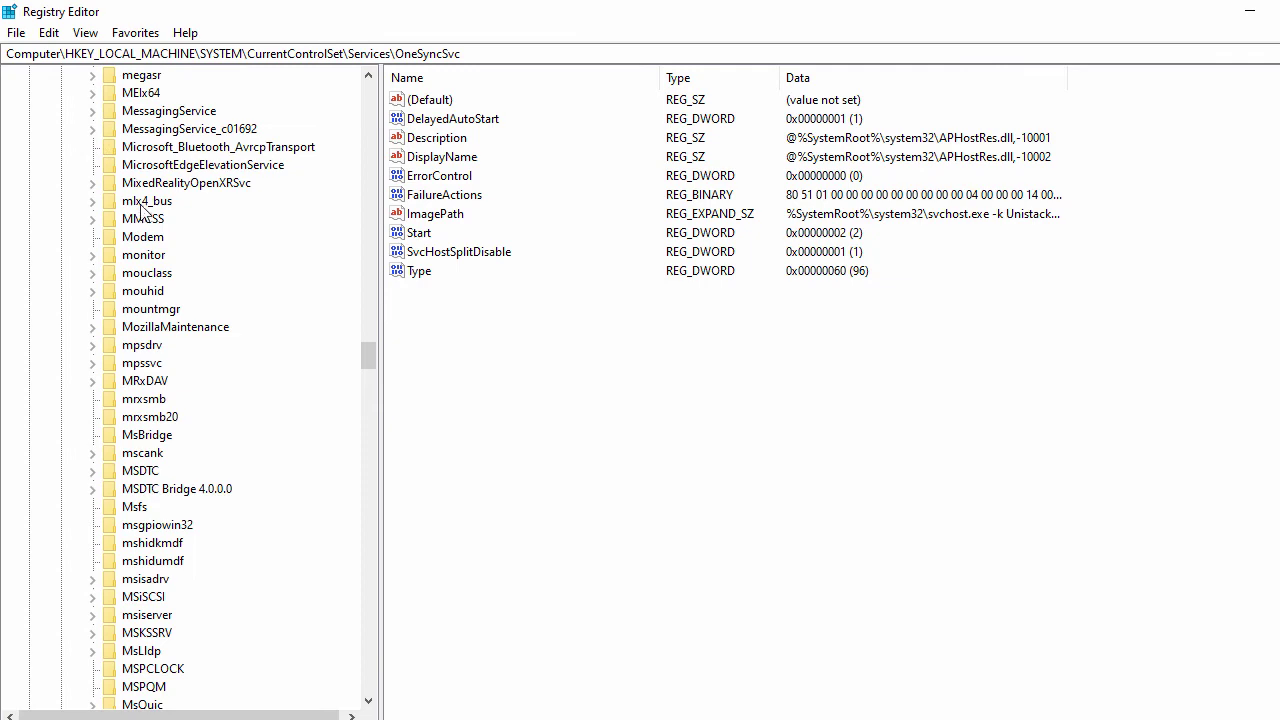
drag(373, 319, 366, 92)
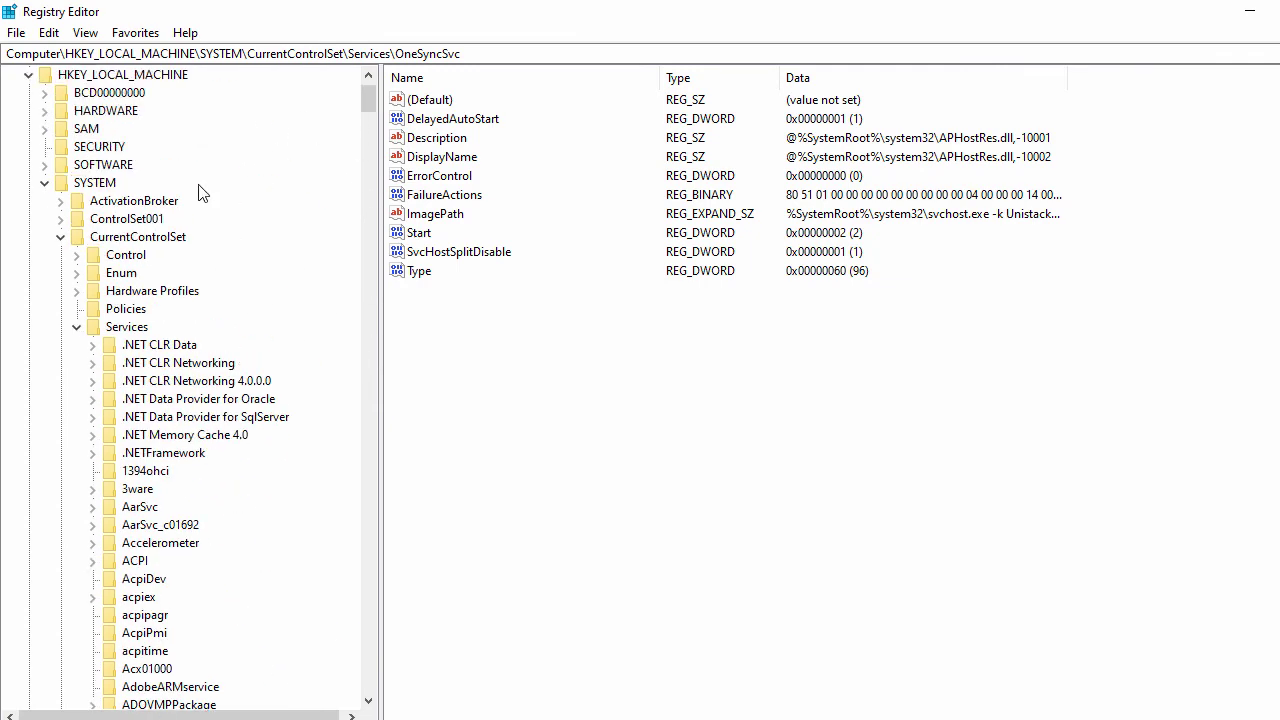
click(44, 182)
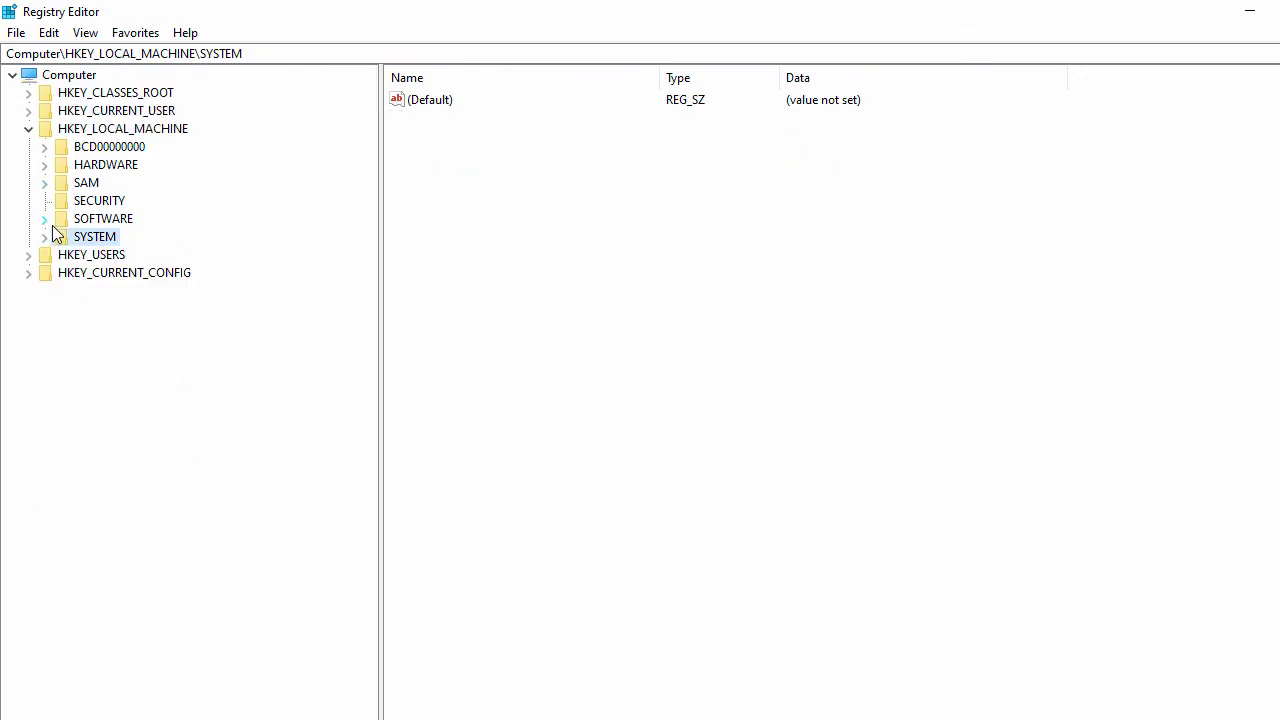
- Expand the Oracle key under HKEY_LOCAL_MACHINE\SOFTWARE to check its remaining subkeys
click(45, 219)
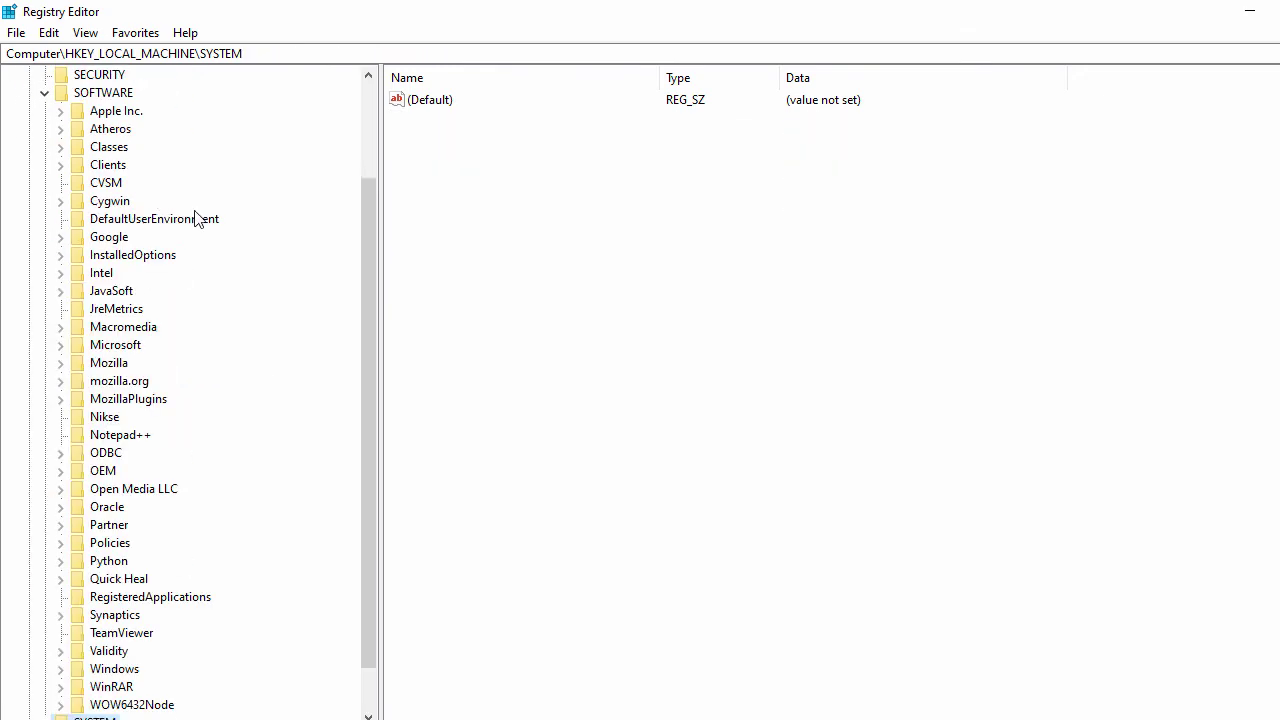
click(110, 508)
click(61, 508)
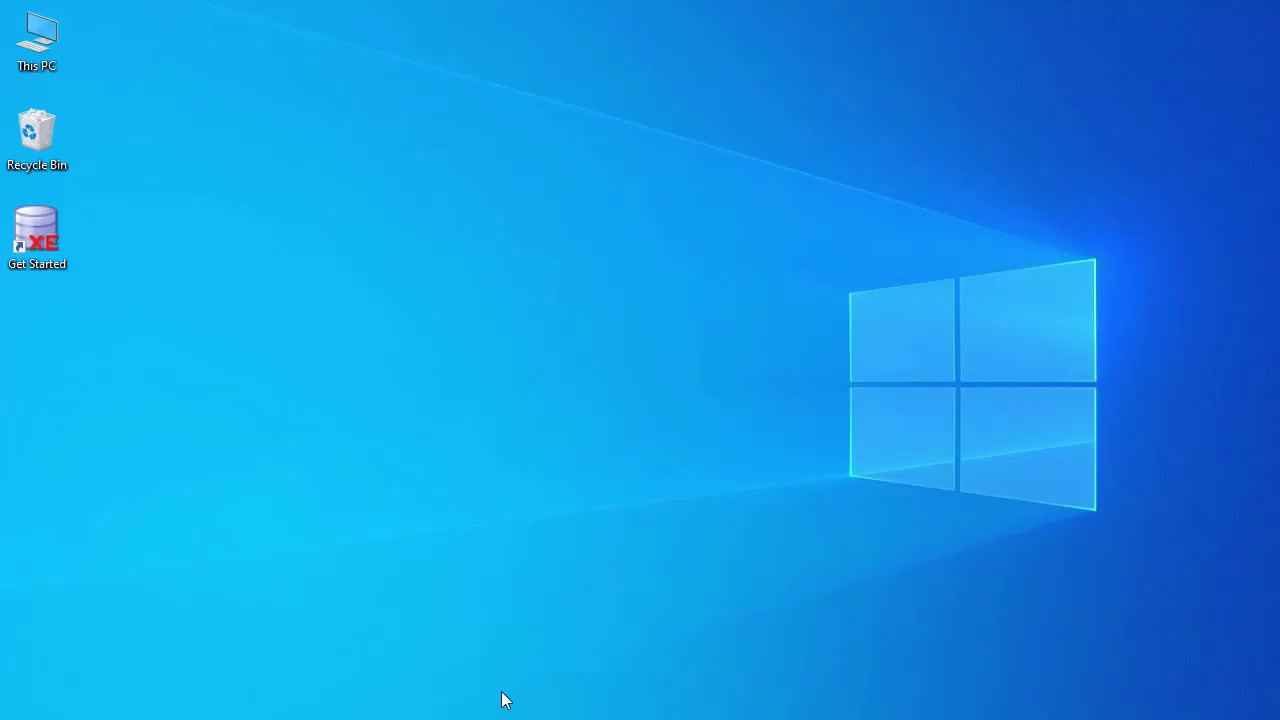
- Look inside the oraclexe folder on the C: drive in File Explorer, then return to the drive root and delete that folder
key(super+e)
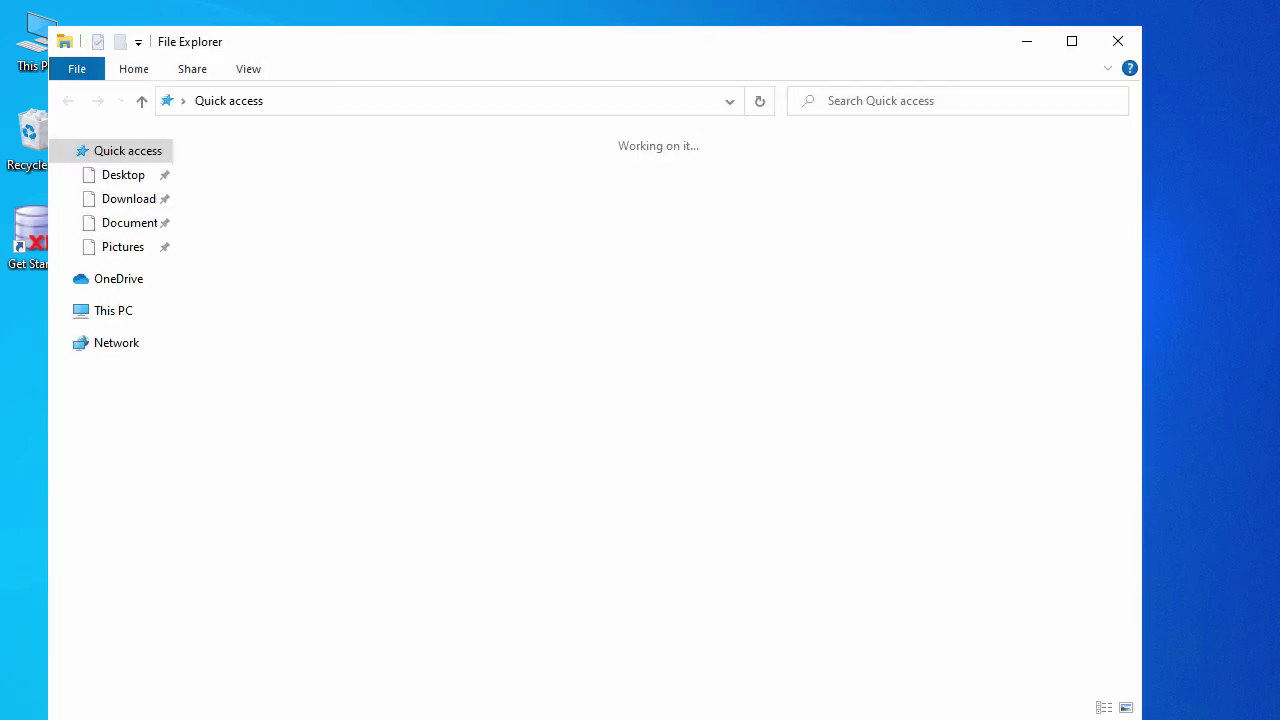
click(113, 312)
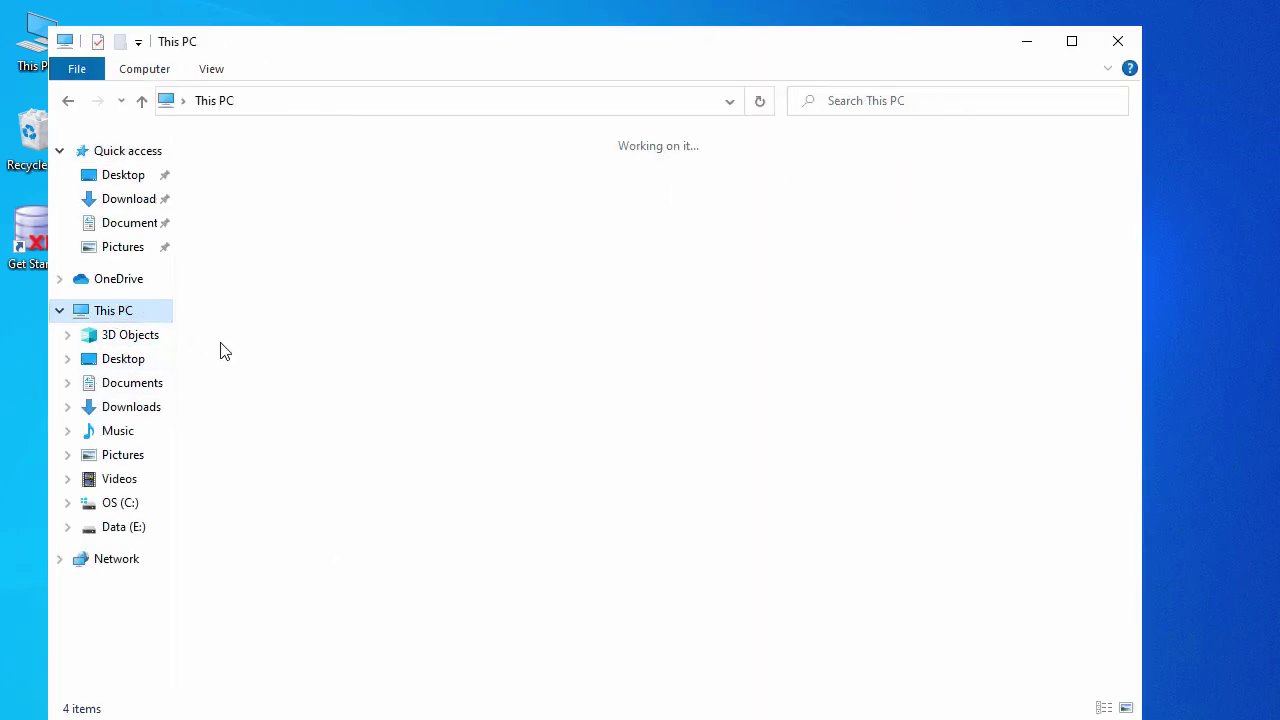
double_click(256, 385)
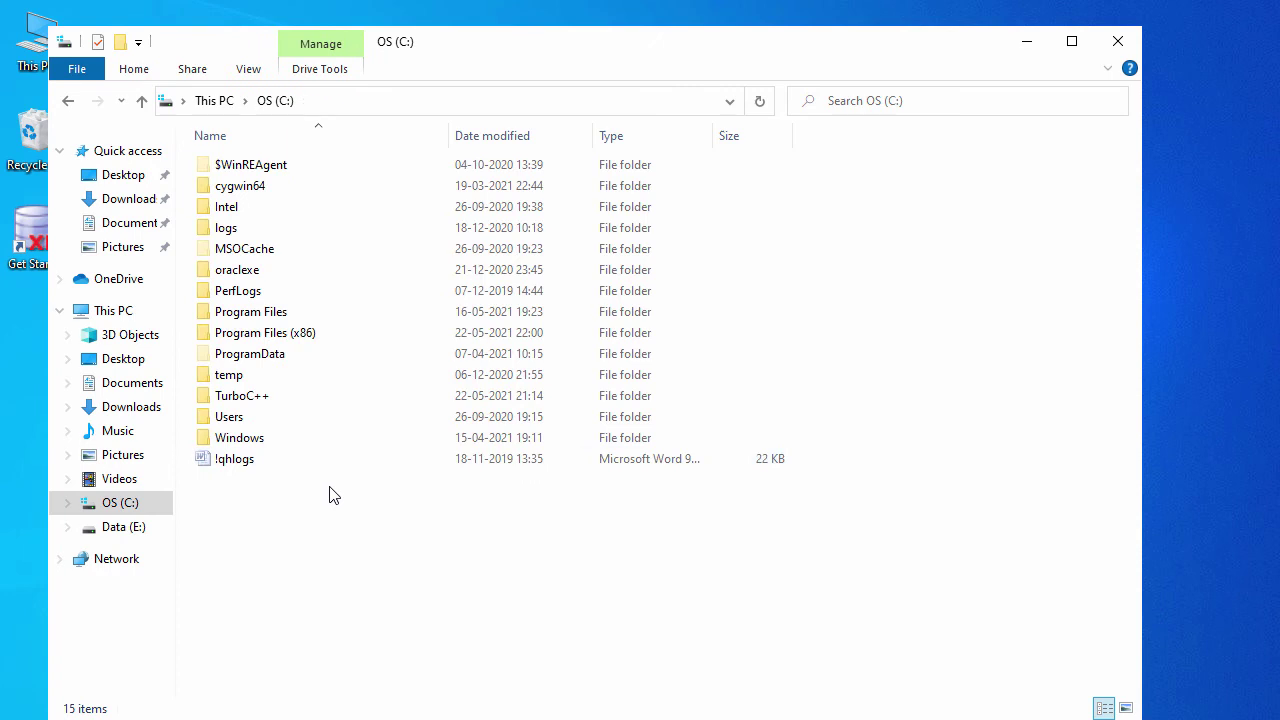
double_click(248, 272)
double_click(226, 166)
click(68, 101)
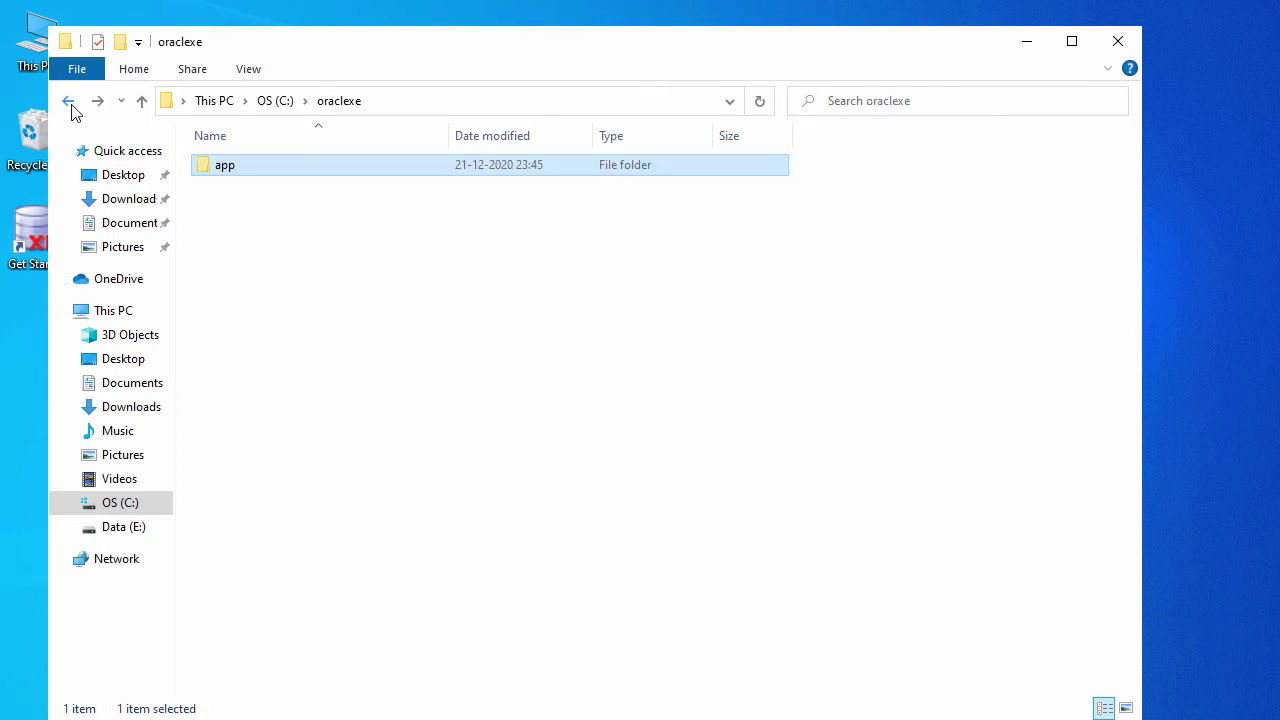
click(68, 101)
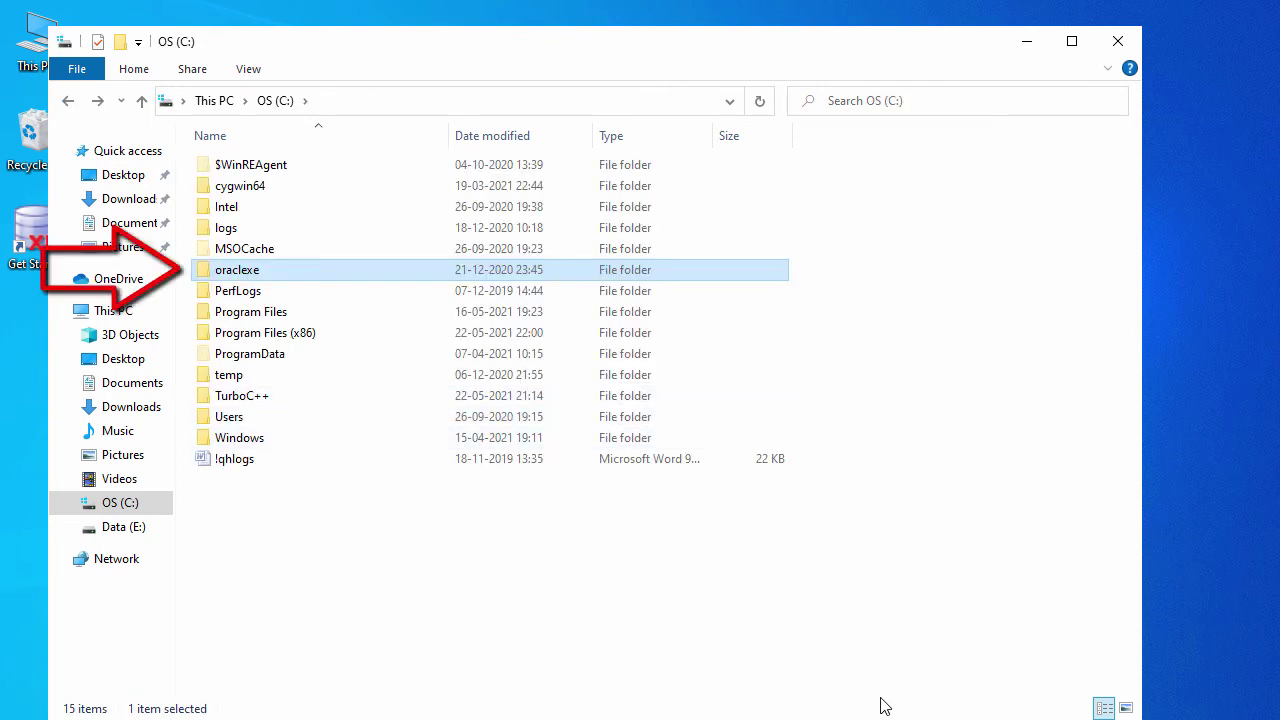
key(Delete)
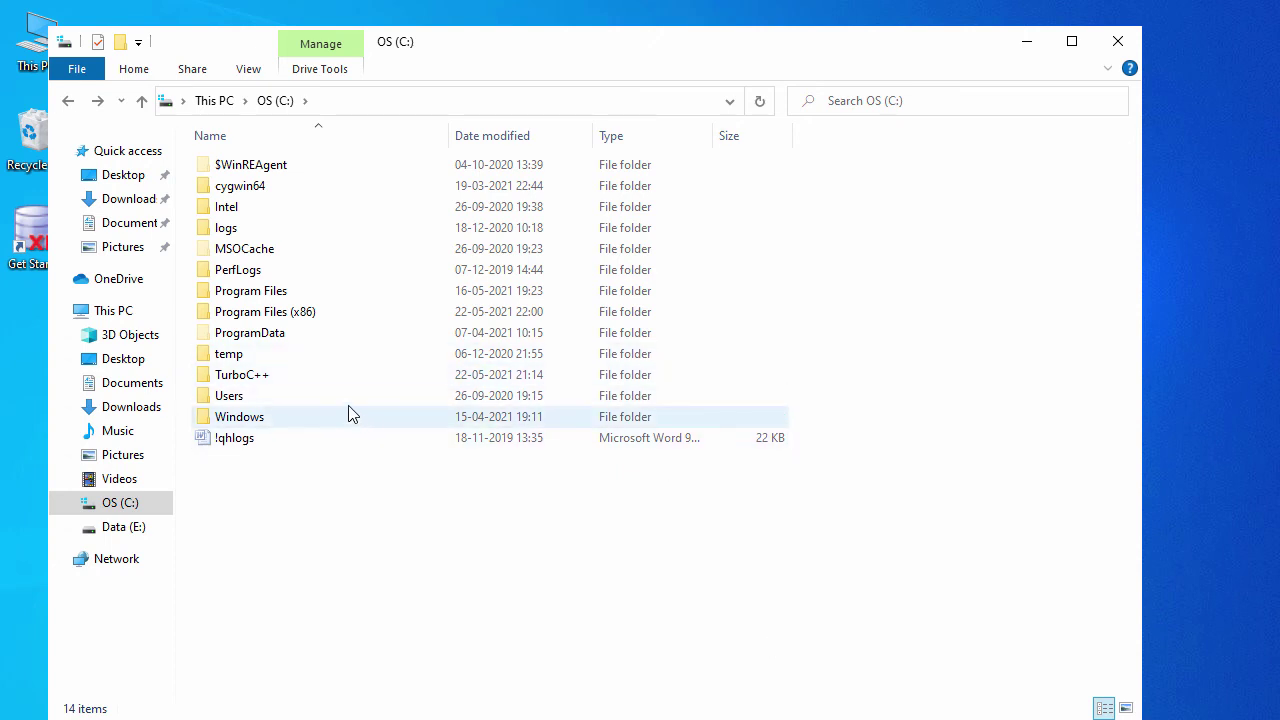
- Check C:\ProgramData\Microsoft\Windows\Start Menu\Programs for a leftover Oracle Database 11g Express Edition folder
double_click(275, 340)
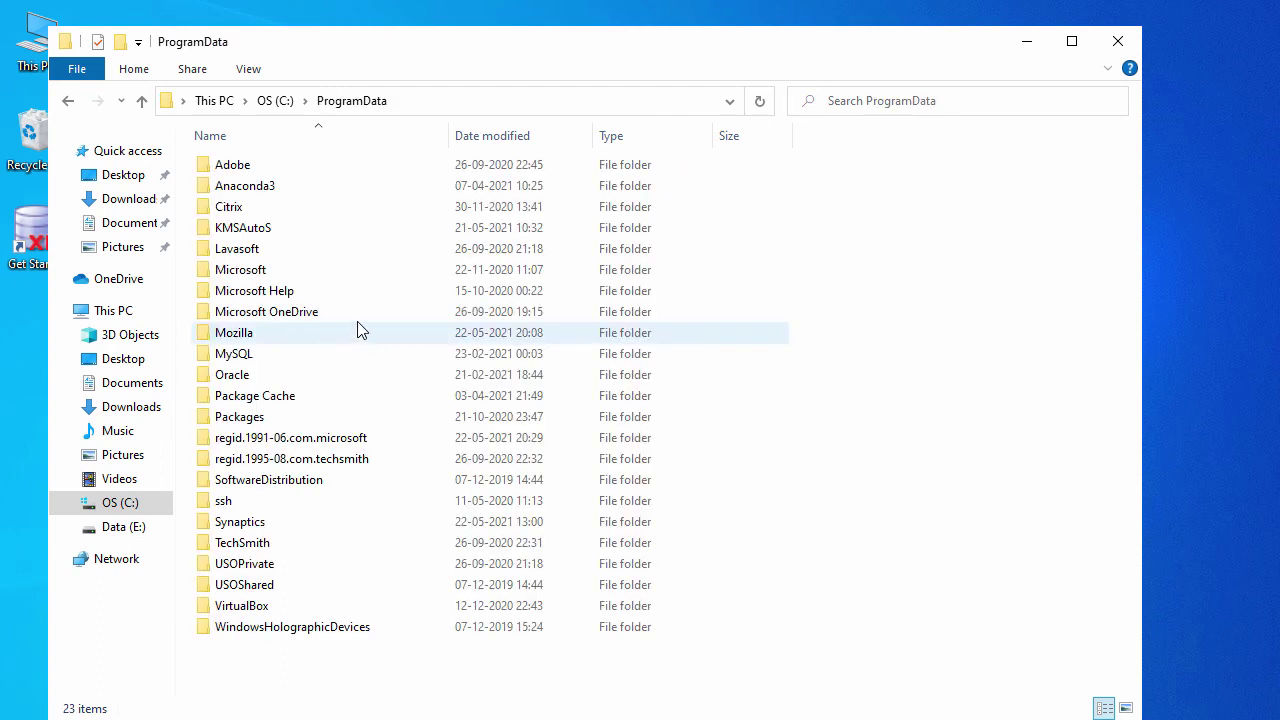
double_click(284, 277)
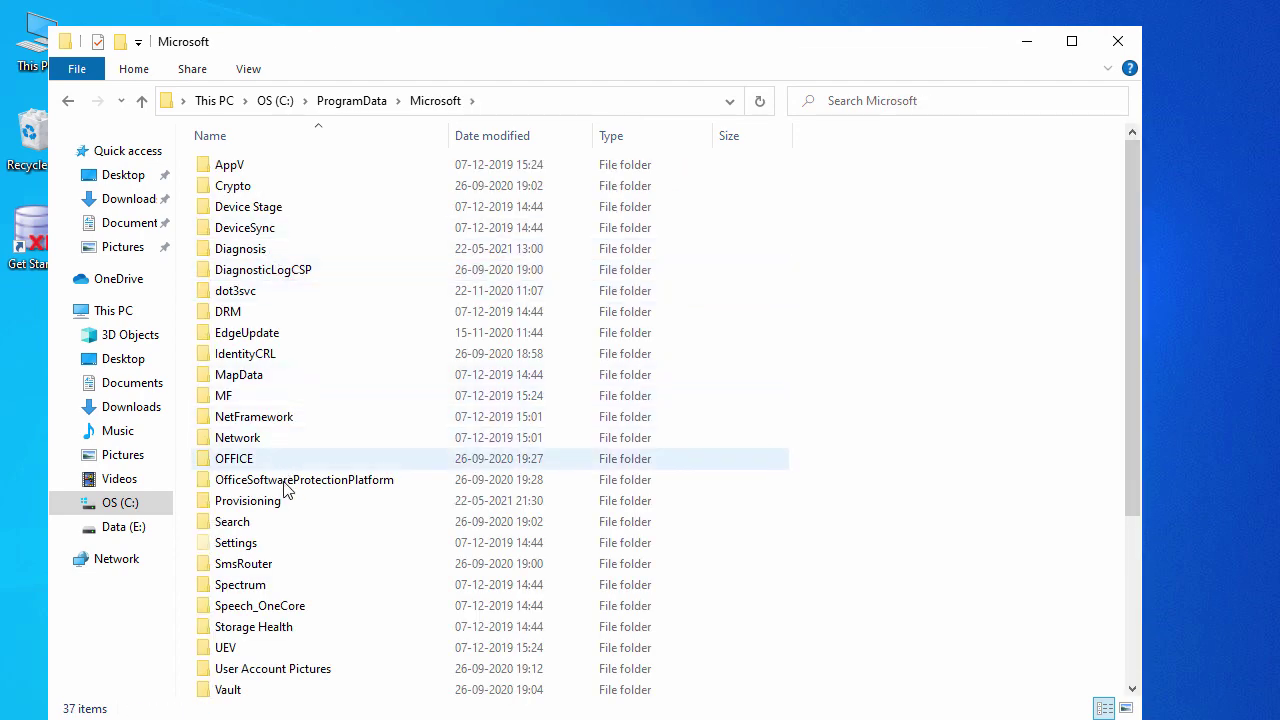
scroll(280, 505, down, 1)
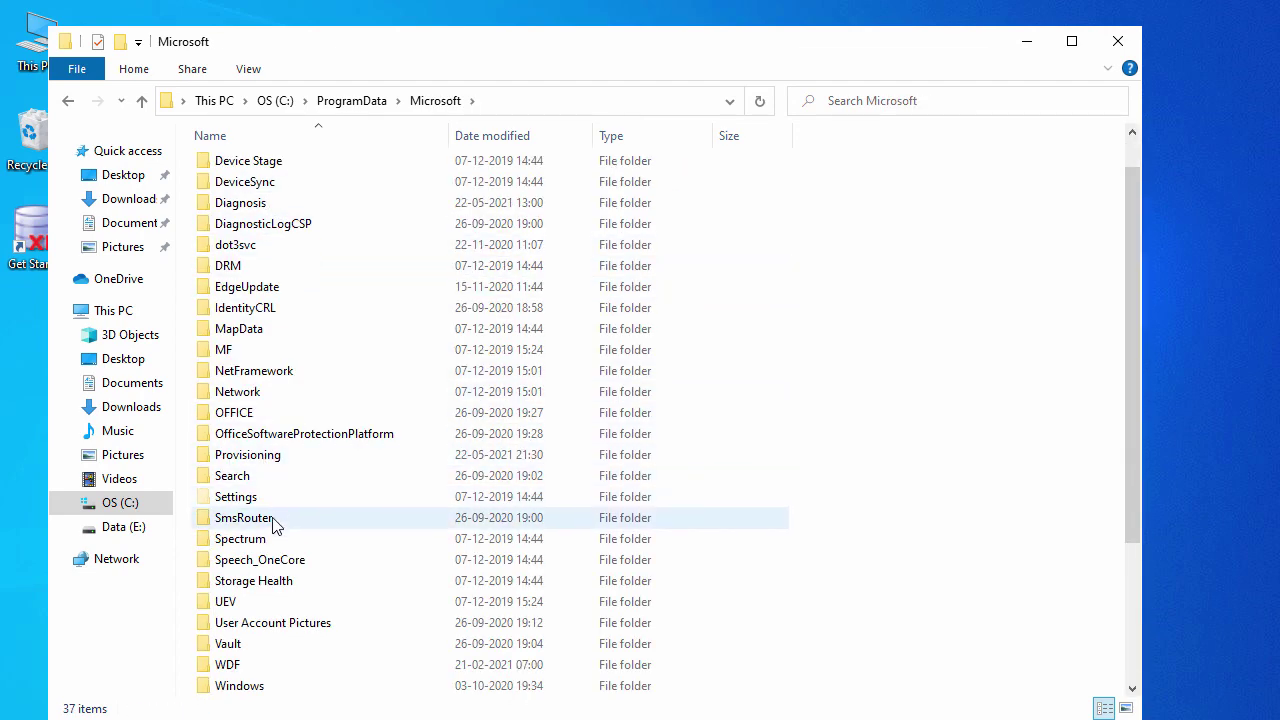
scroll(280, 577, down, 2)
double_click(262, 561)
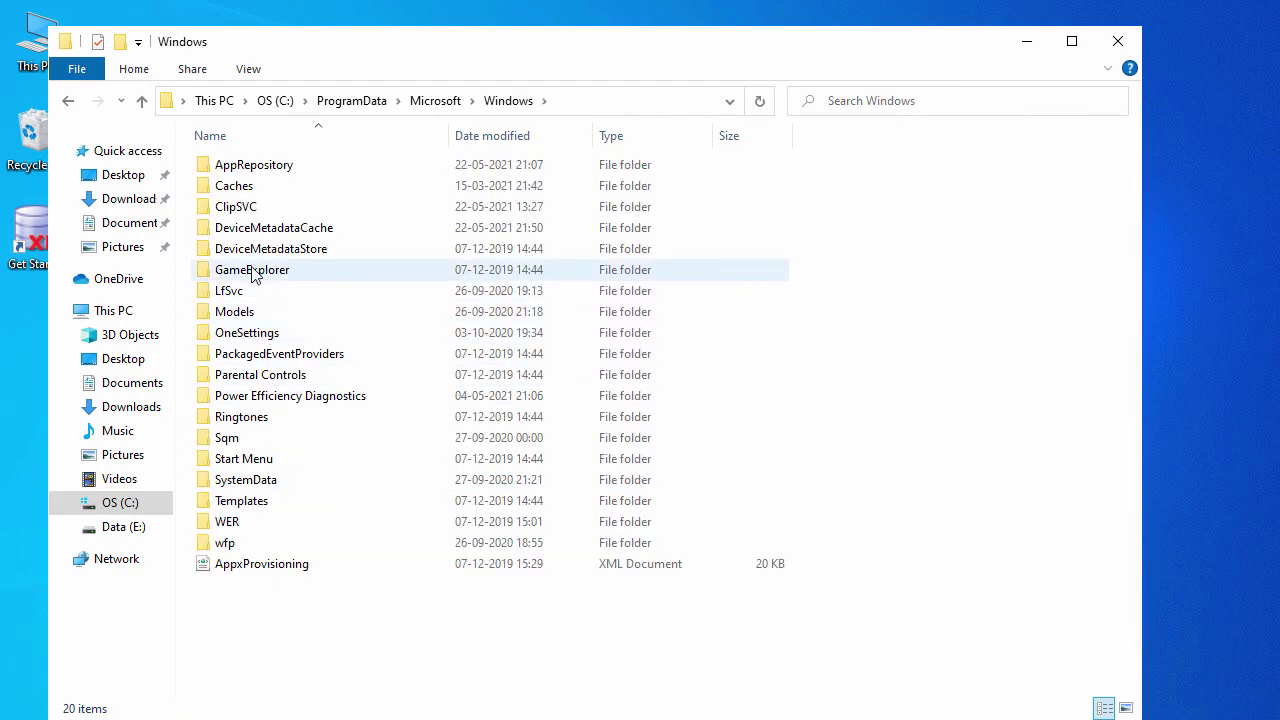
double_click(270, 463)
click(260, 176)
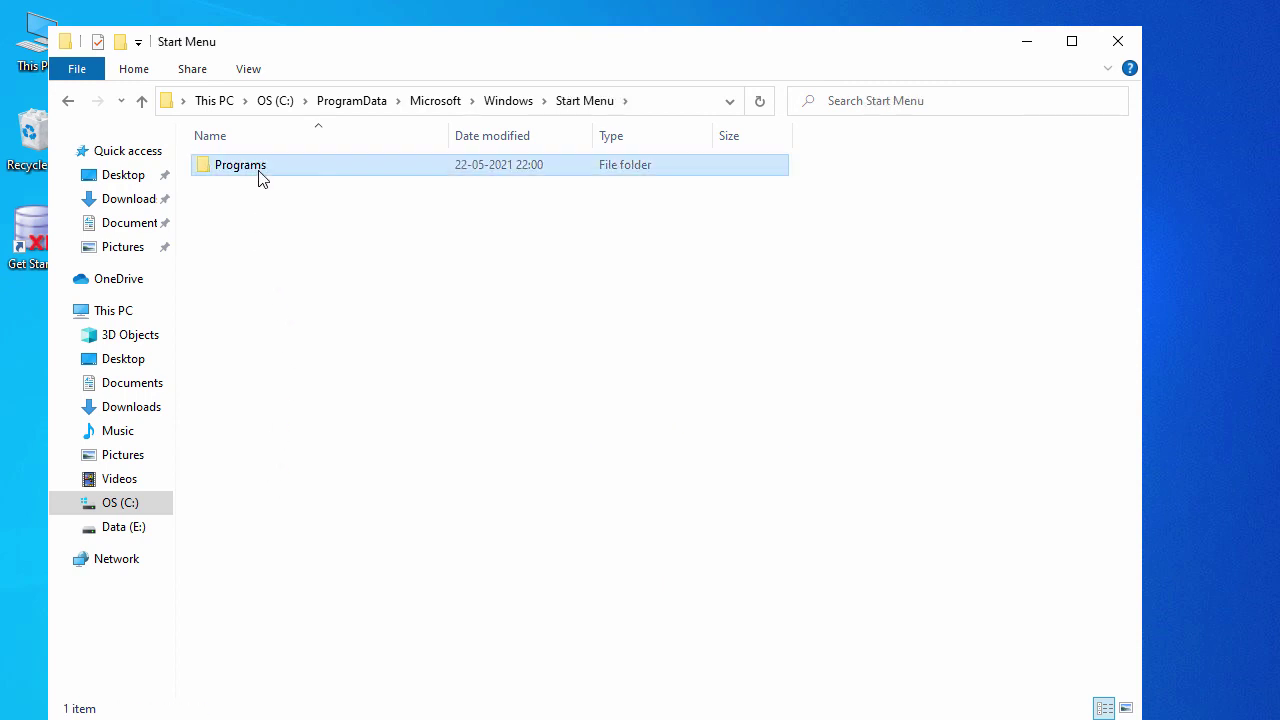
double_click(262, 176)
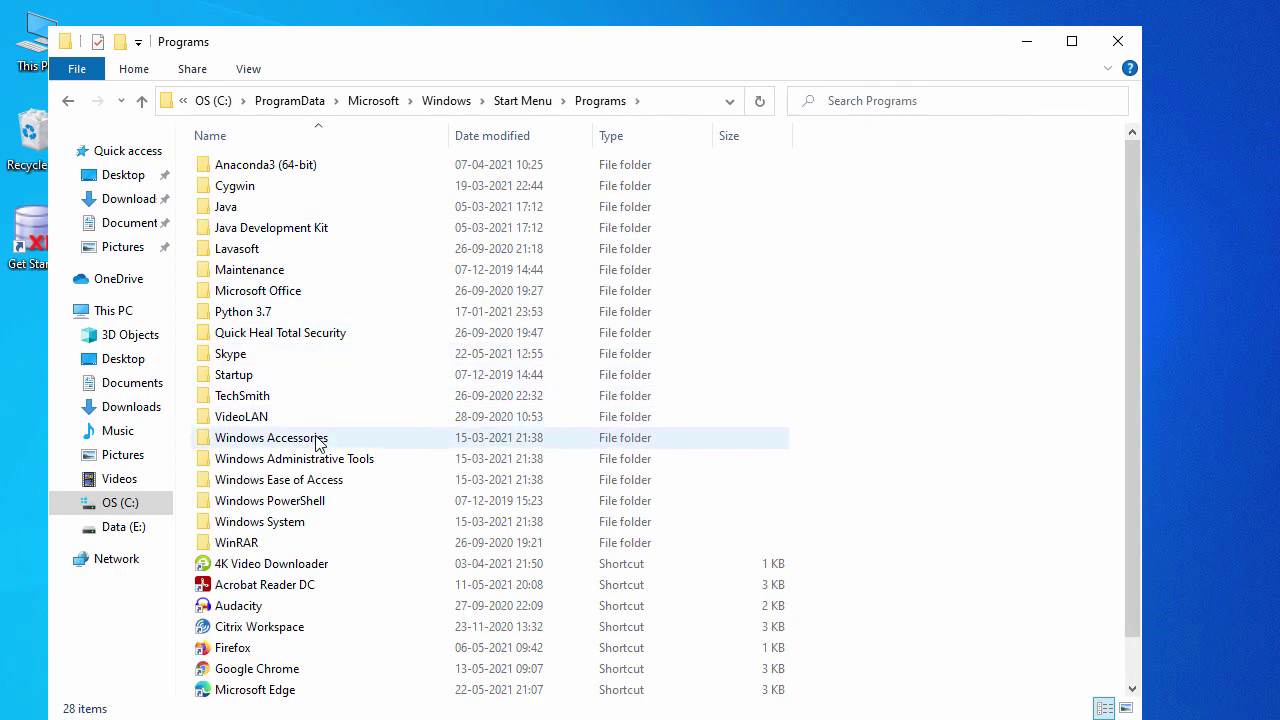